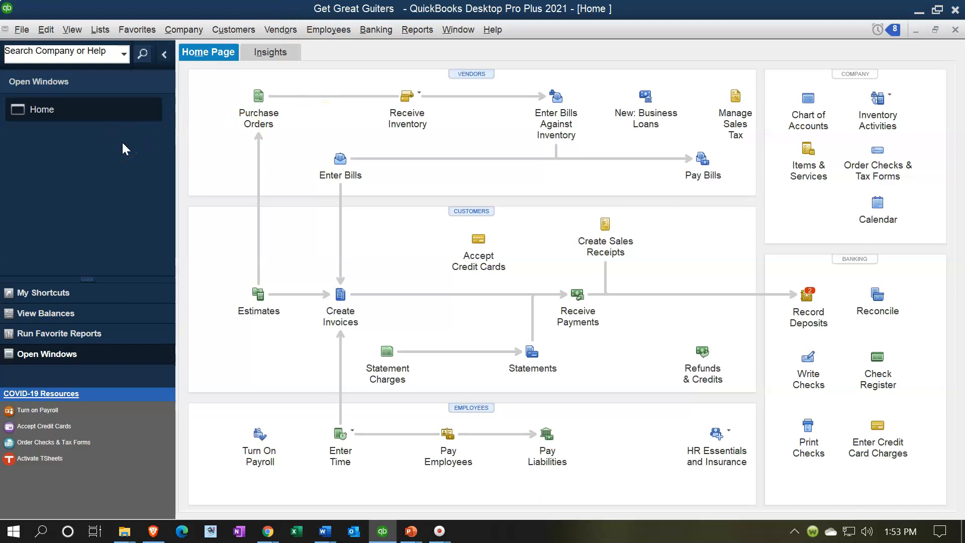
- Run the standard Balance Sheet report for Get Great Guiters
click(73, 30)
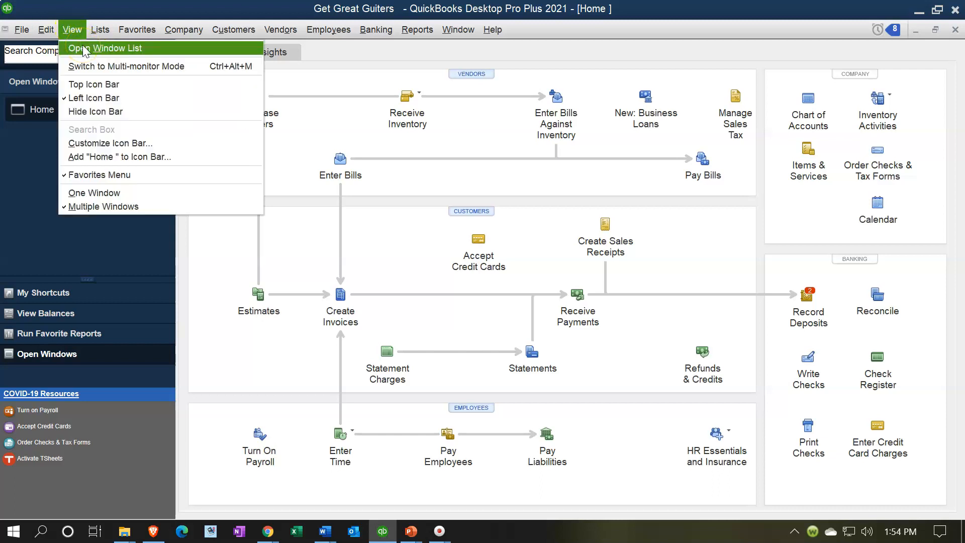
click(82, 46)
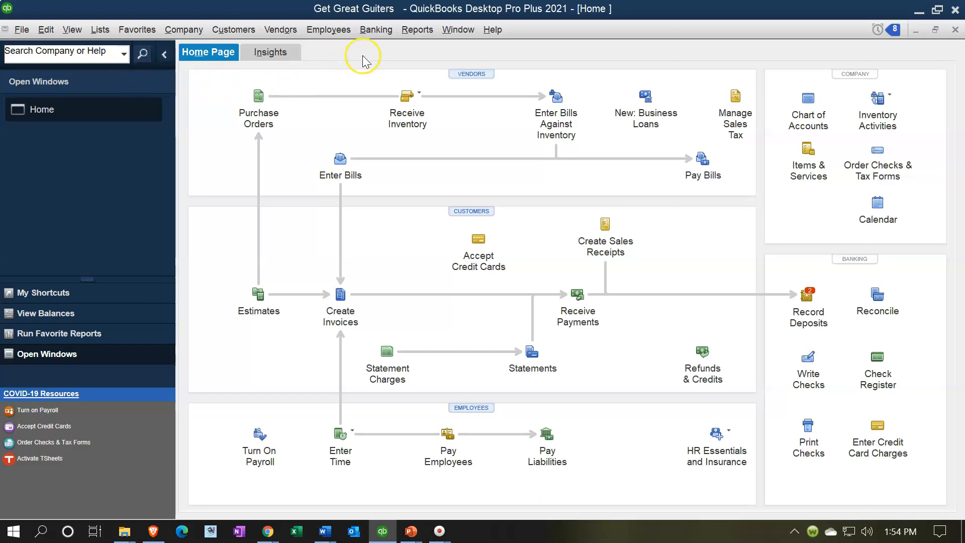
click(417, 29)
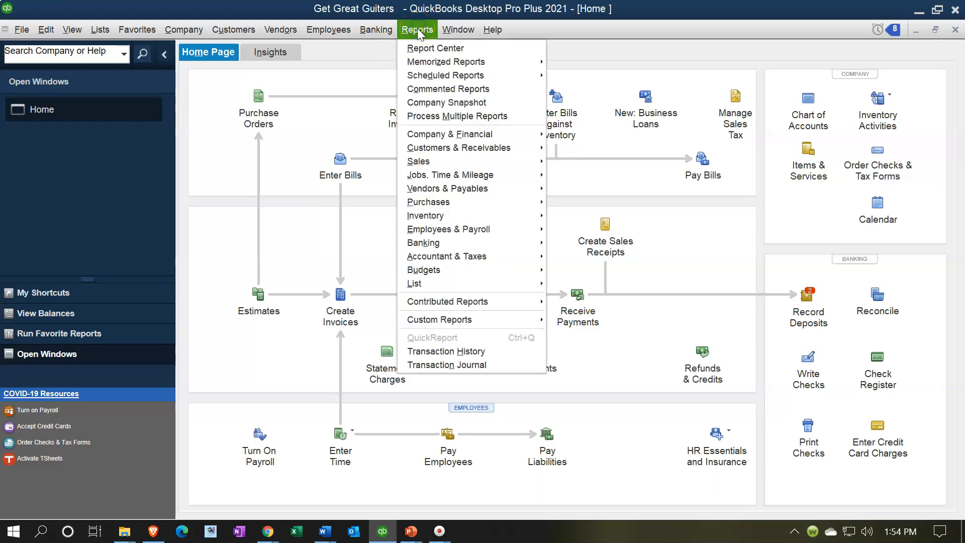
mouse_move(473, 133)
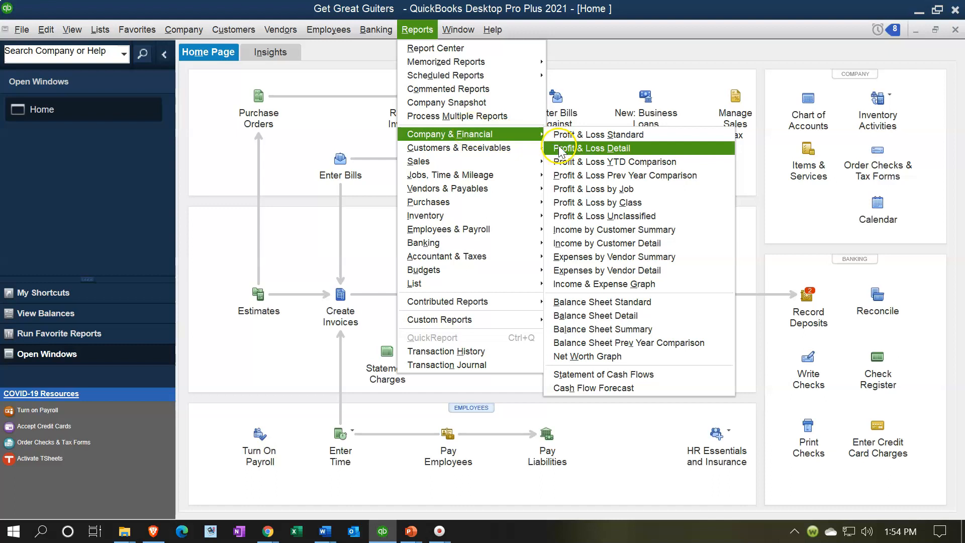
click(603, 301)
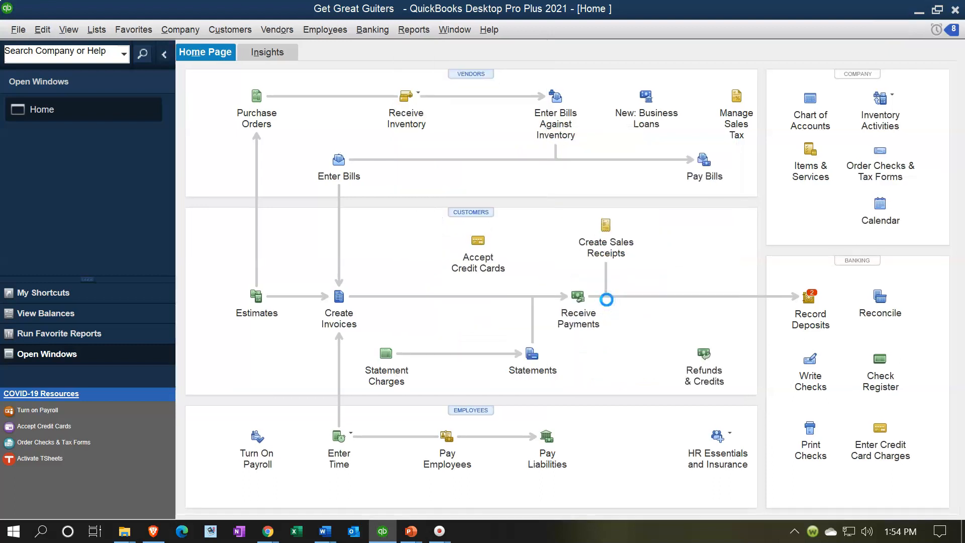
- Set the Balance Sheet date range to 01/01/2021 through 12/31/2021
click(224, 50)
text(010121)
key(Tab)
text(12/31/2021)
key(Tab)
click(318, 355)
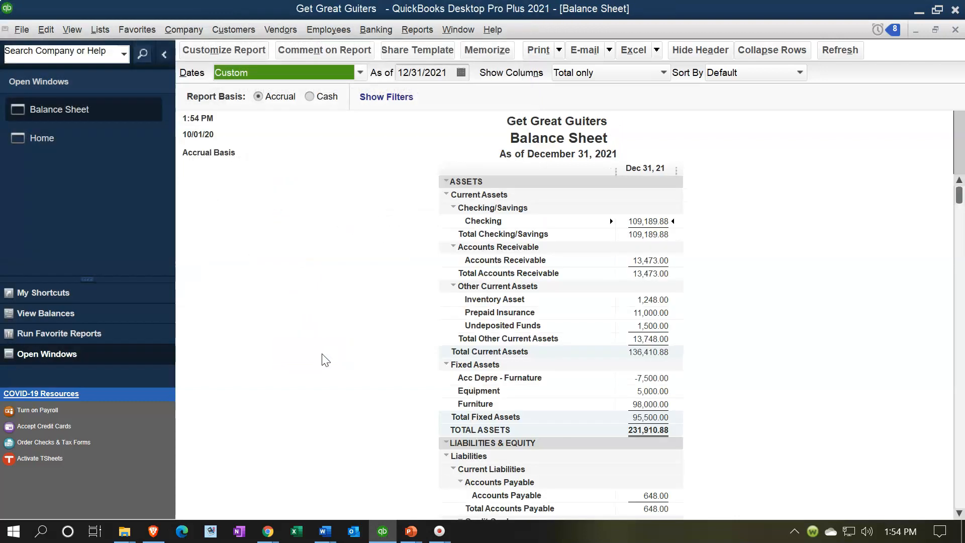
- Review the Balance Sheet, then collapse Fixed Assets into one 95,500.00 total line
scroll(325, 360, down, 2)
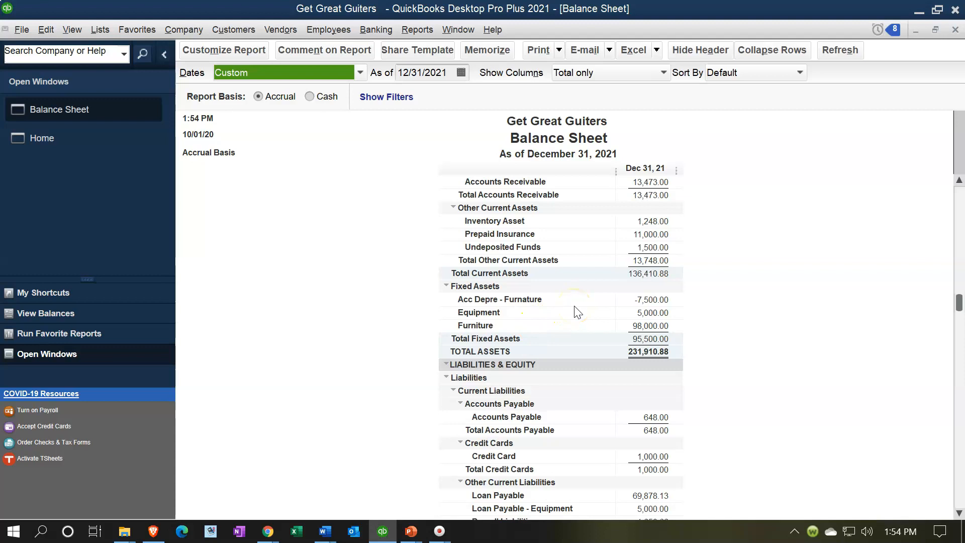
scroll(577, 311, down, 3)
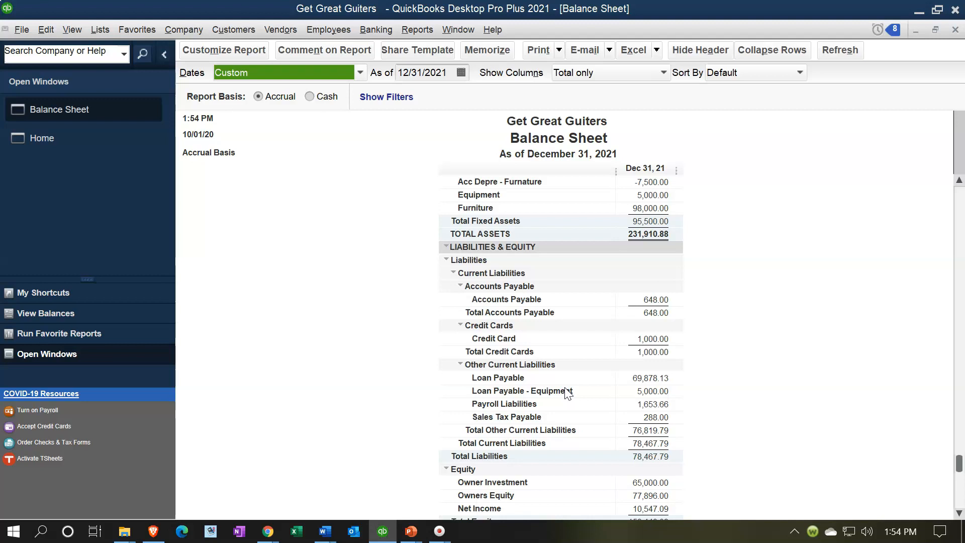
scroll(566, 392, up, 2)
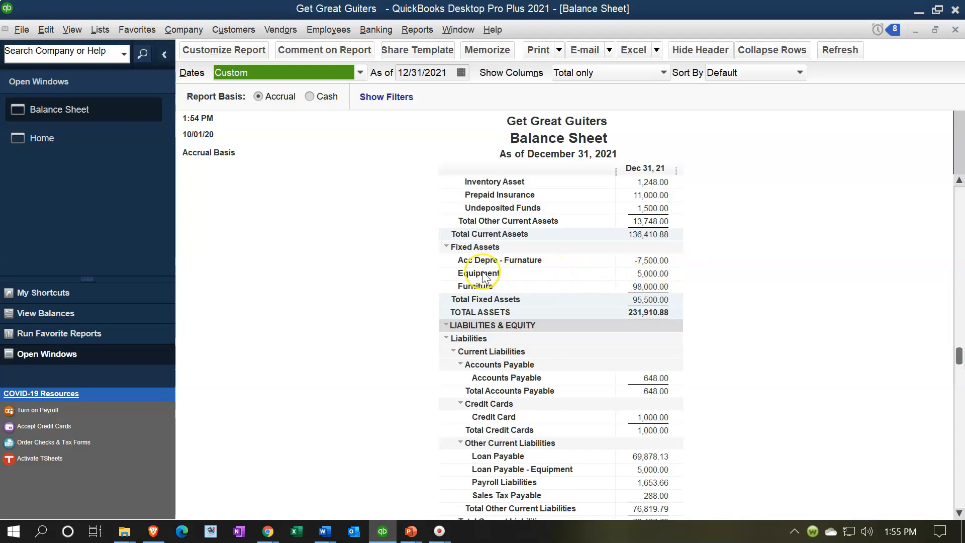
click(446, 247)
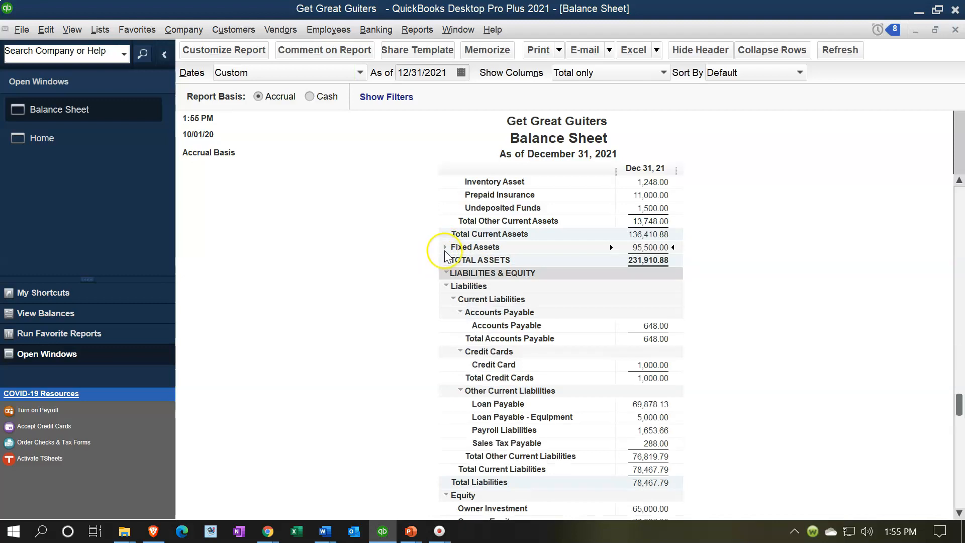
- Expand Fixed Assets to show Acc Depre -7,500.00, Equipment 5,000.00 and Furniture 98,000.00
click(446, 247)
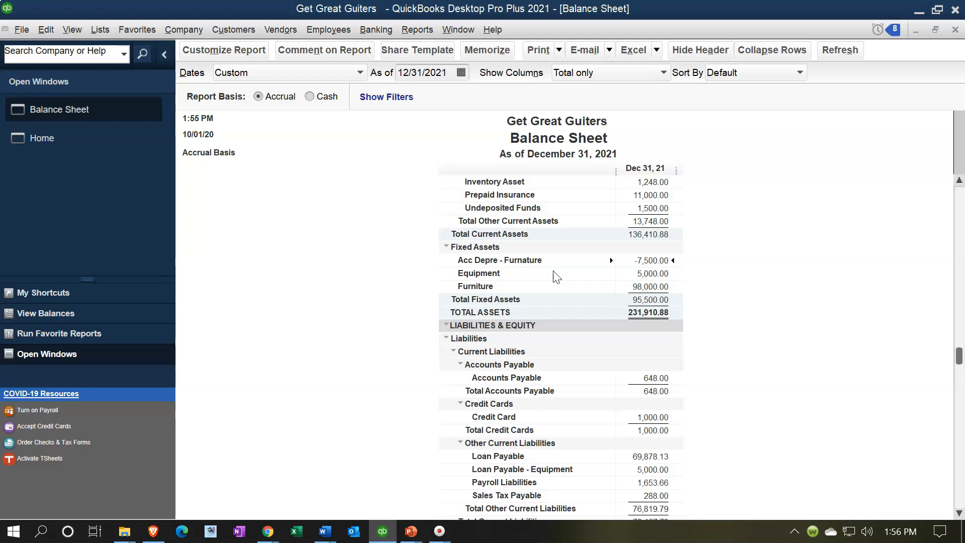
- Open the Chart of Accounts from the Lists menu to see account types and balances
click(437, 275)
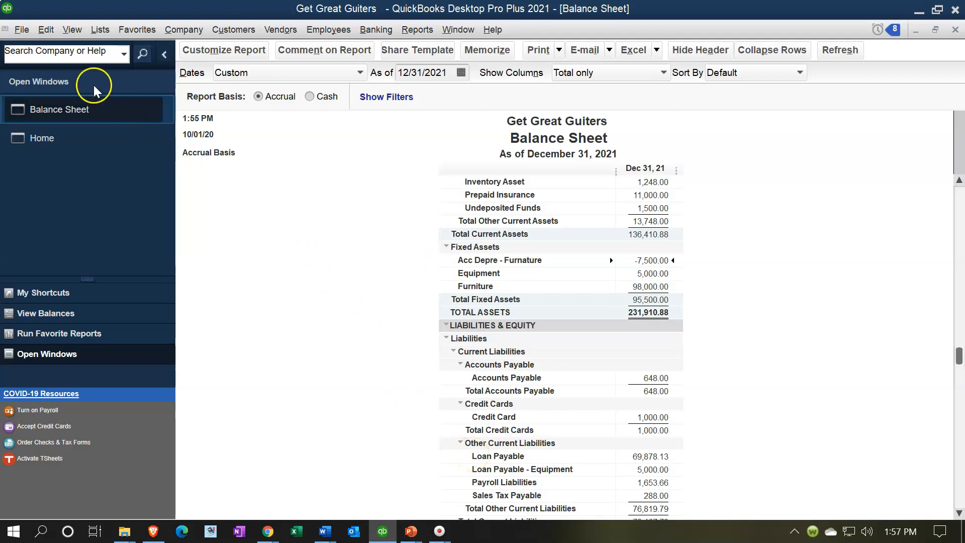
click(98, 37)
click(105, 47)
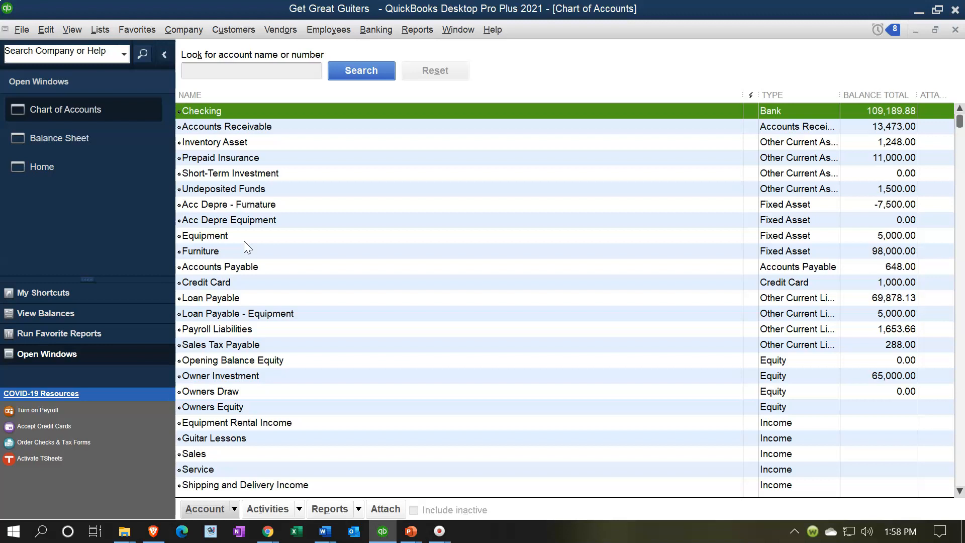
click(233, 509)
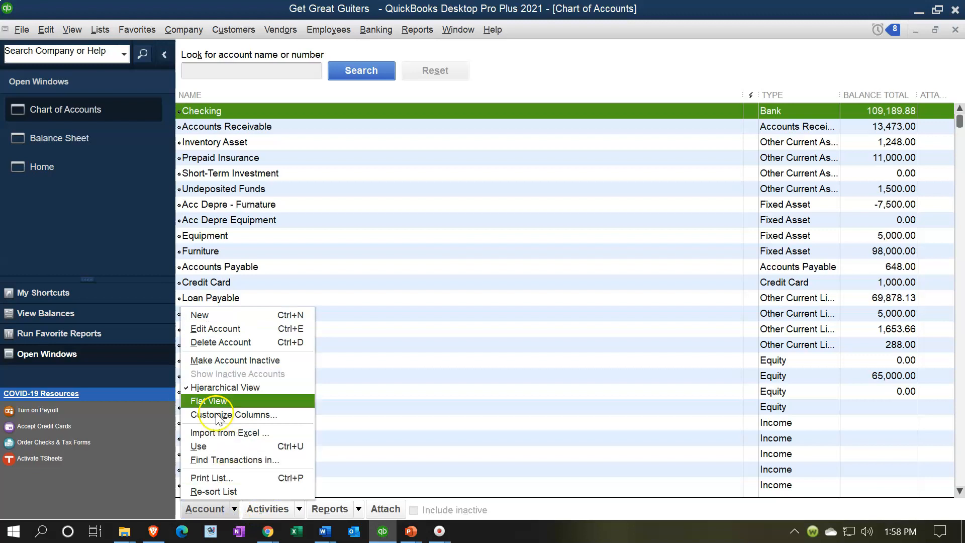
- Create a new Fixed Asset account named 'Equipment Net'
click(207, 315)
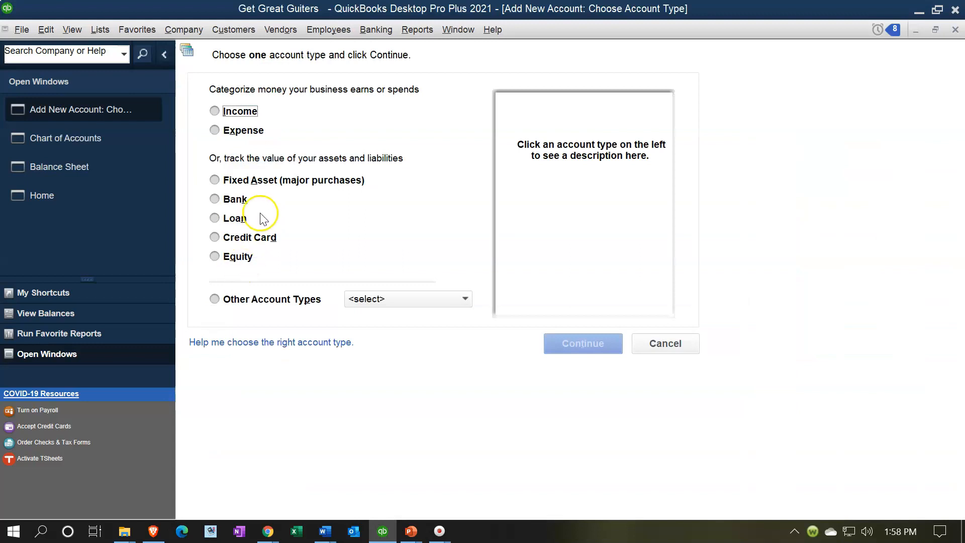
click(226, 182)
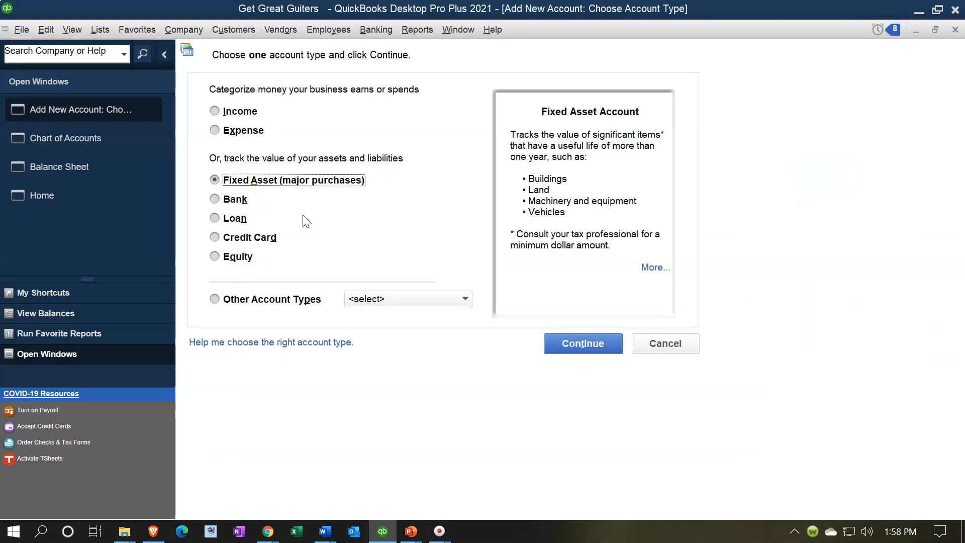
click(553, 343)
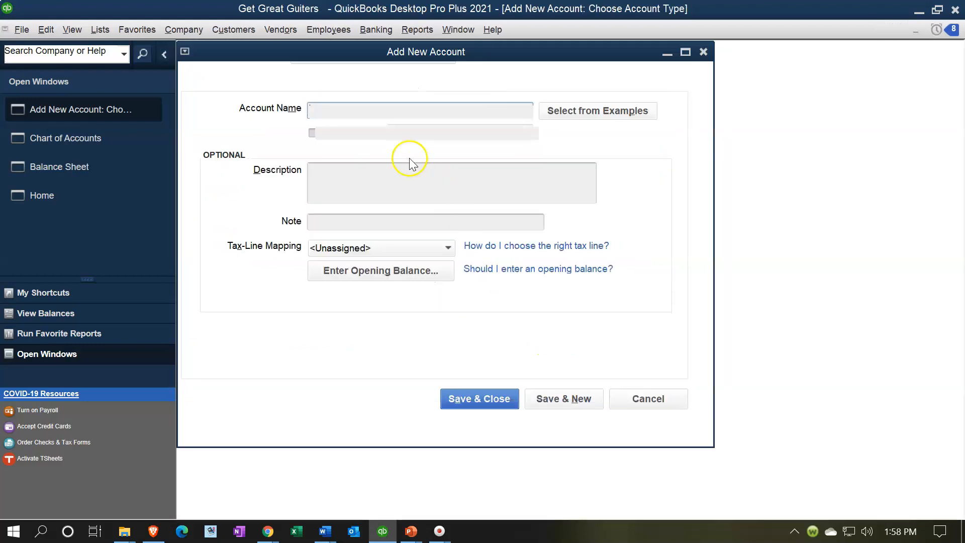
text(Equip)
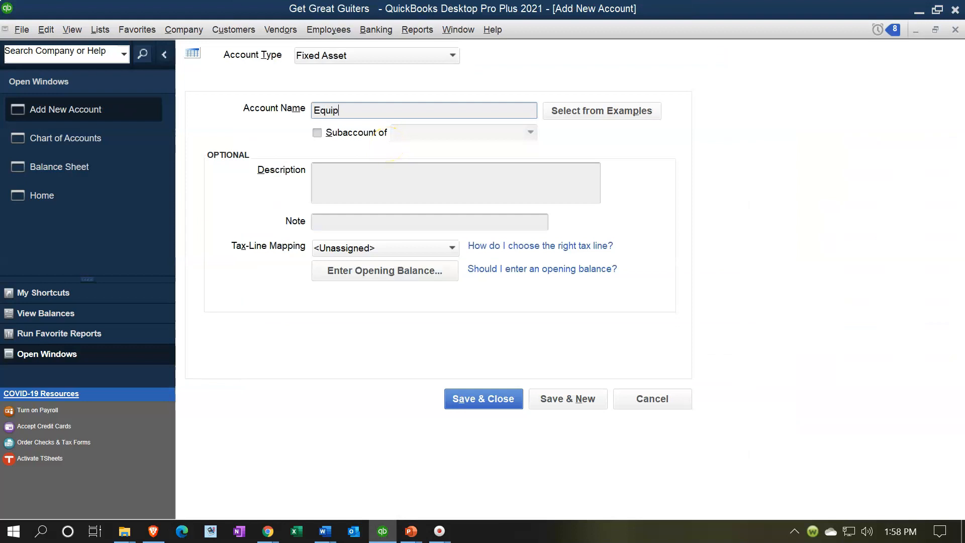
text(ment Net)
key(Tab)
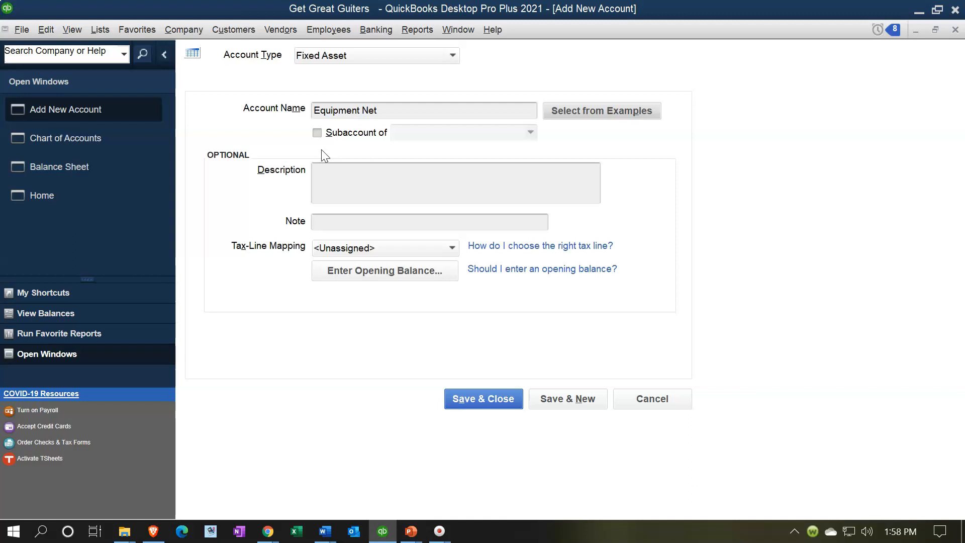
click(484, 398)
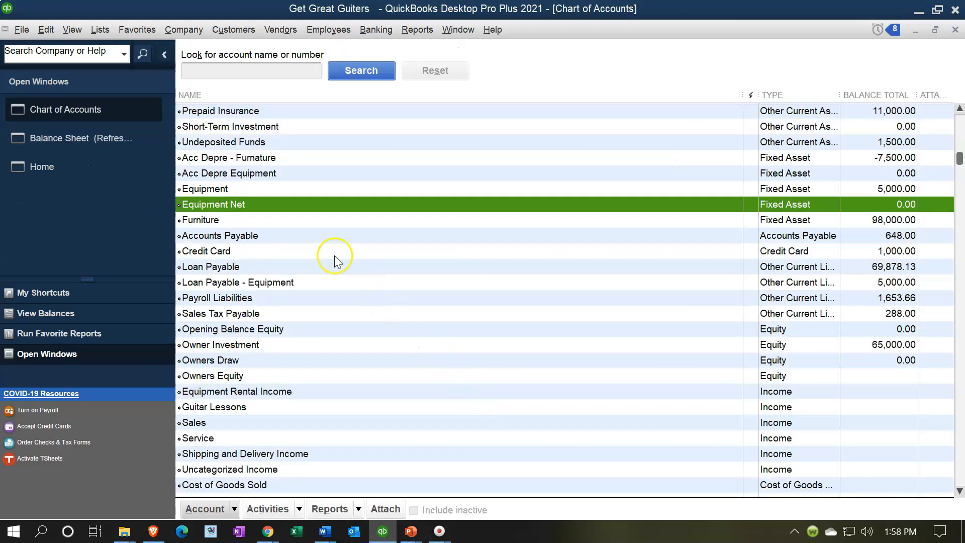
- Make the Equipment account a subaccount of Equipment Net, raising it to 5,000.00
click(246, 190)
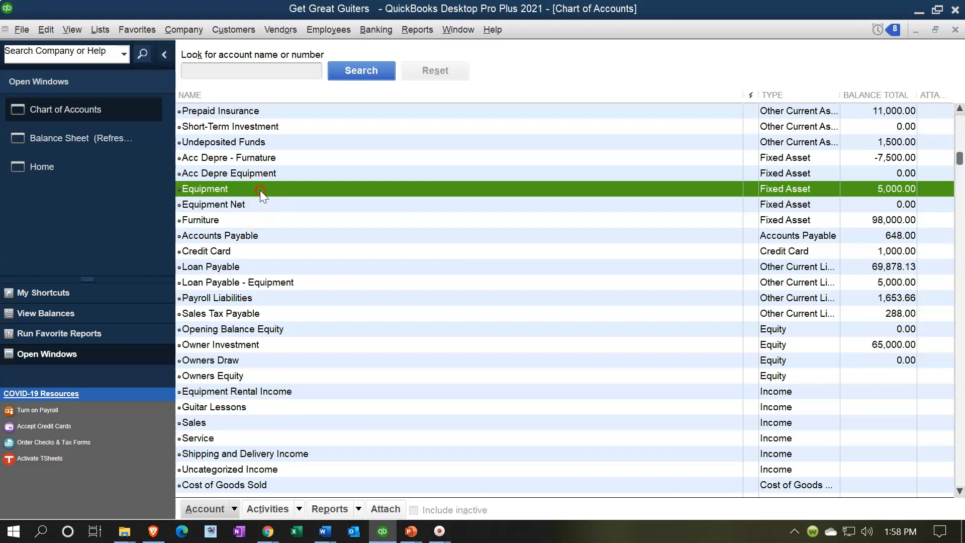
right_click(260, 189)
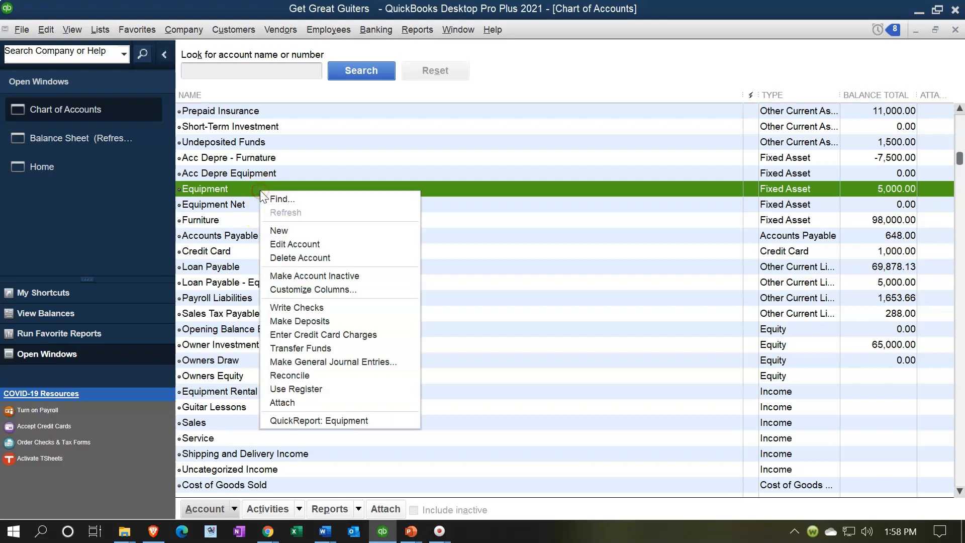
click(282, 244)
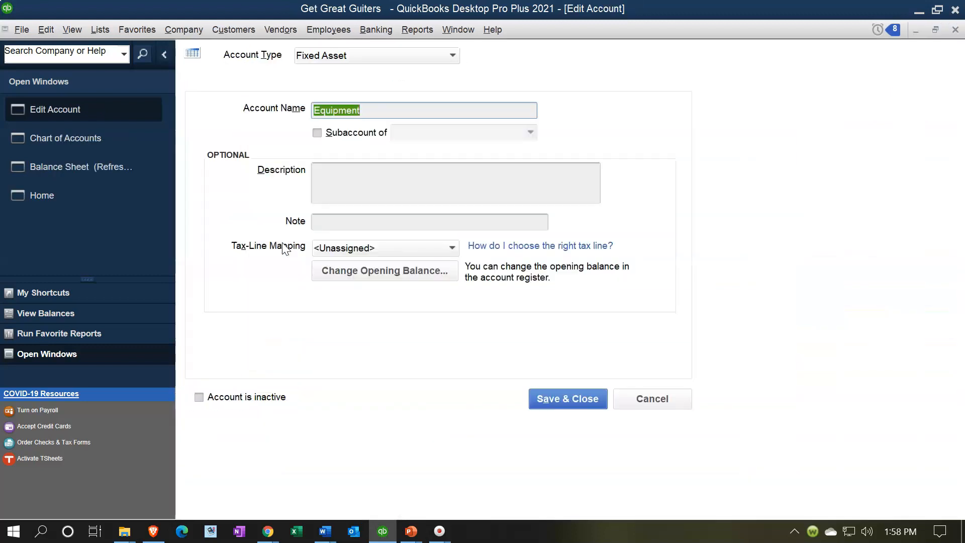
click(318, 132)
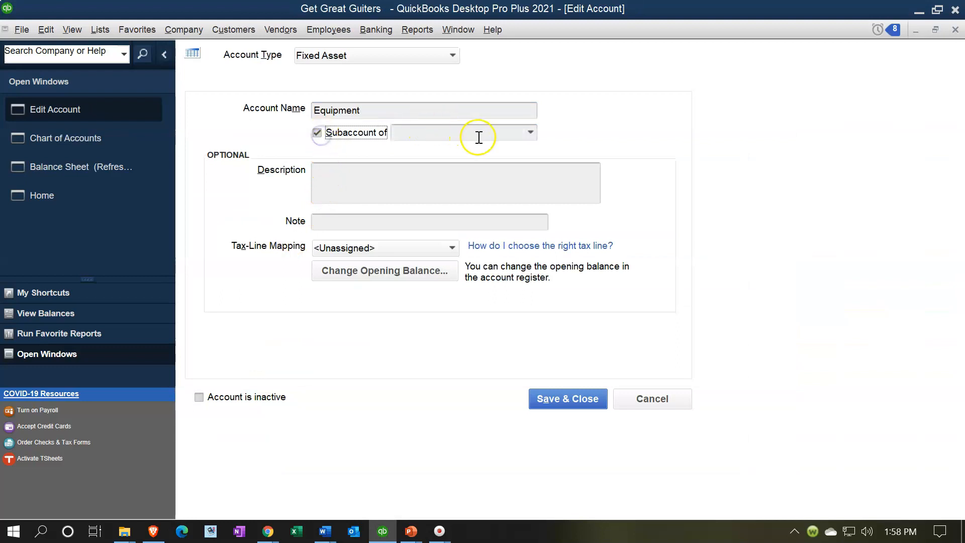
click(448, 132)
text(Equipment)
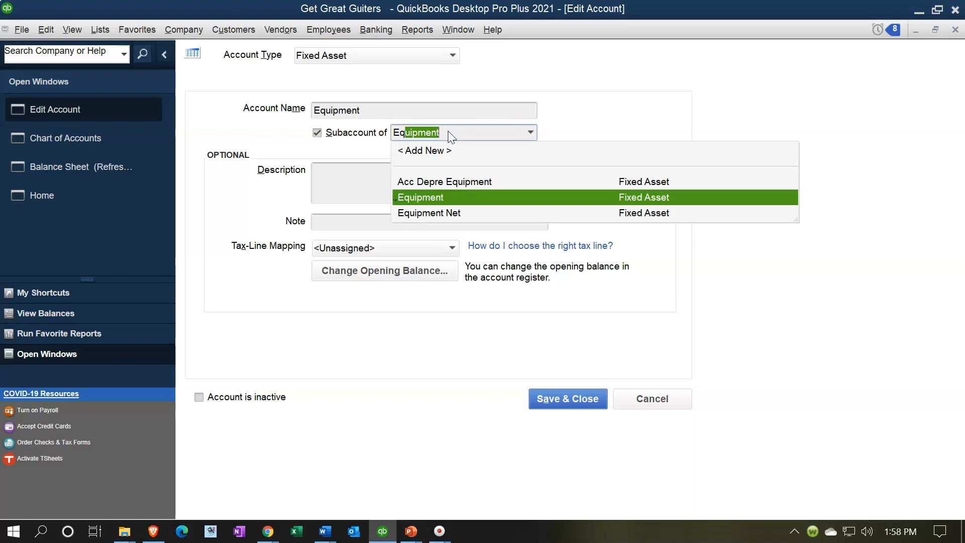
key(Down)
key(Tab)
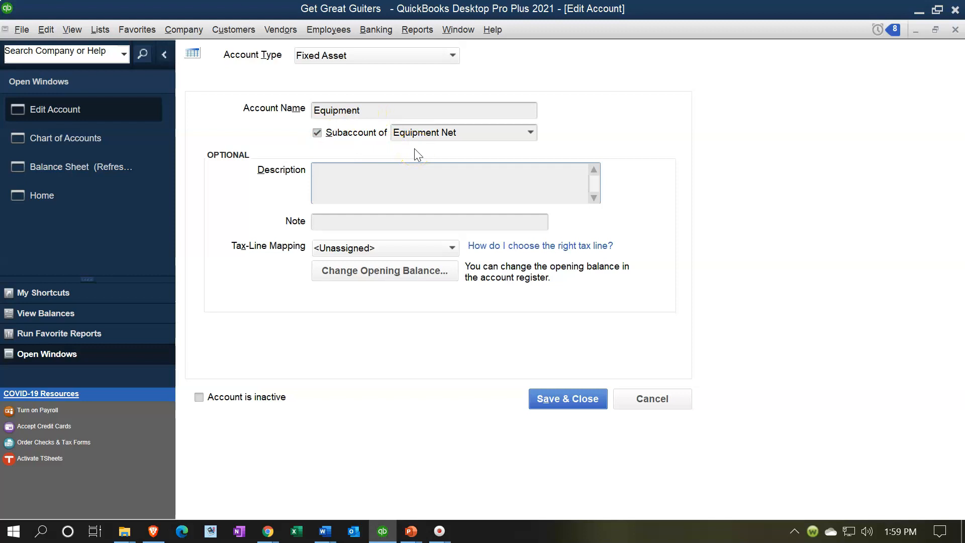
click(555, 400)
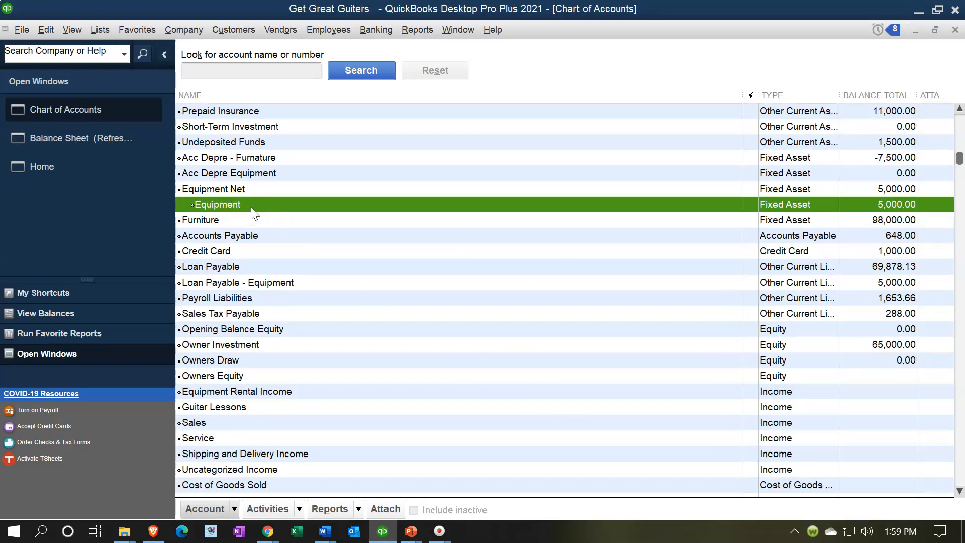
- Edit Acc Depre Equipment to sit as a subaccount under Equipment Net
click(258, 175)
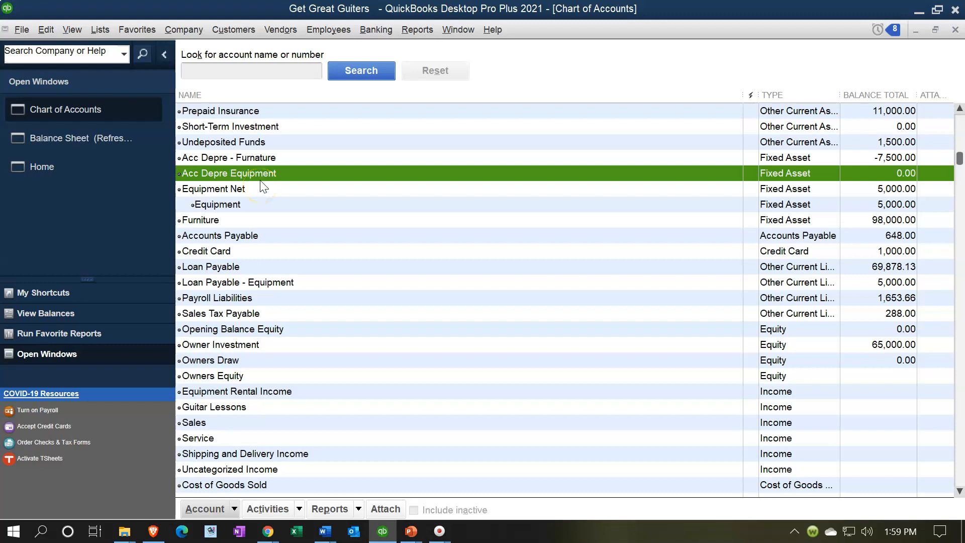
right_click(261, 177)
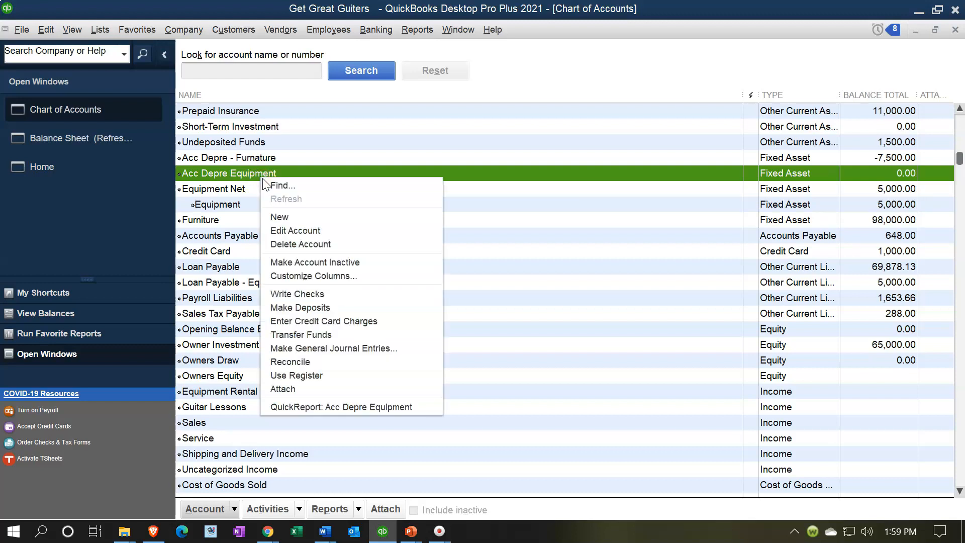
click(288, 230)
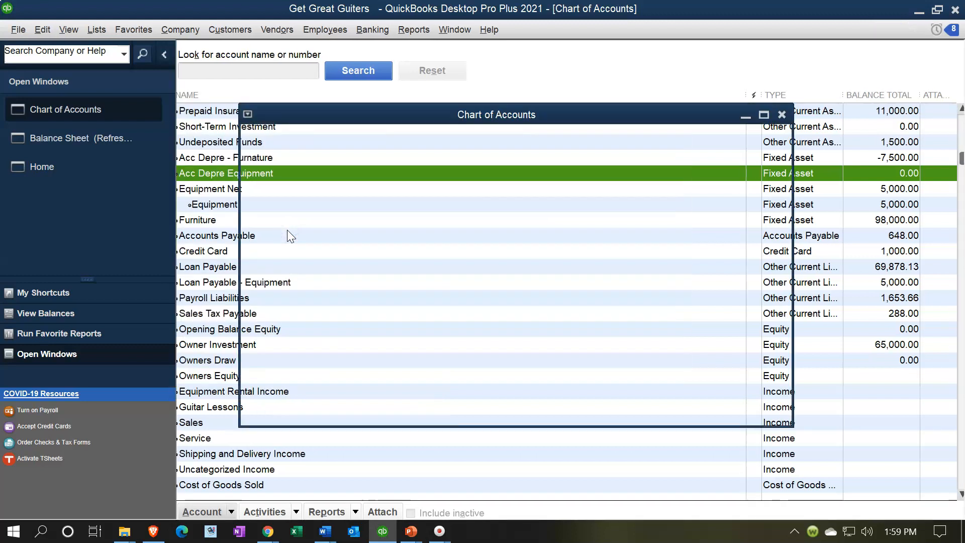
click(314, 133)
click(432, 132)
text(Equipment Net)
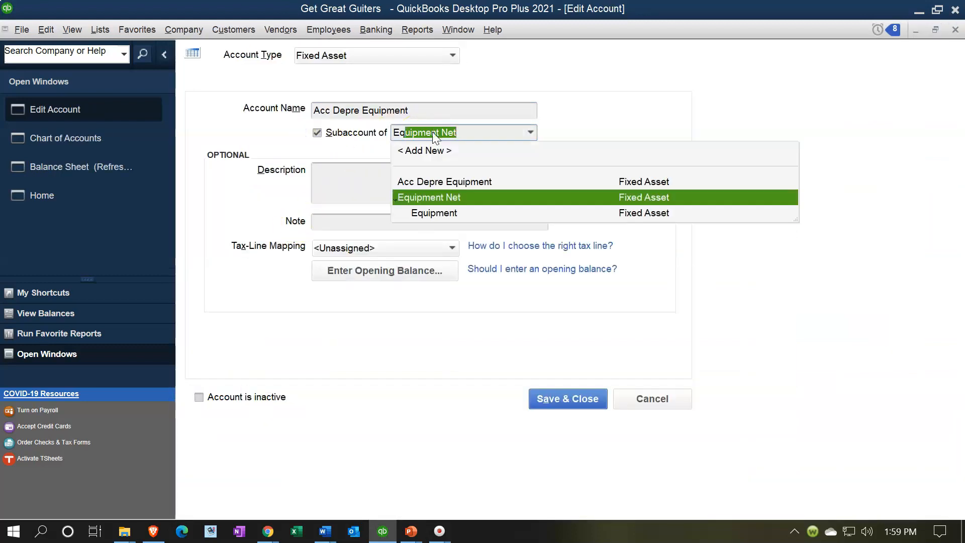
key(Tab)
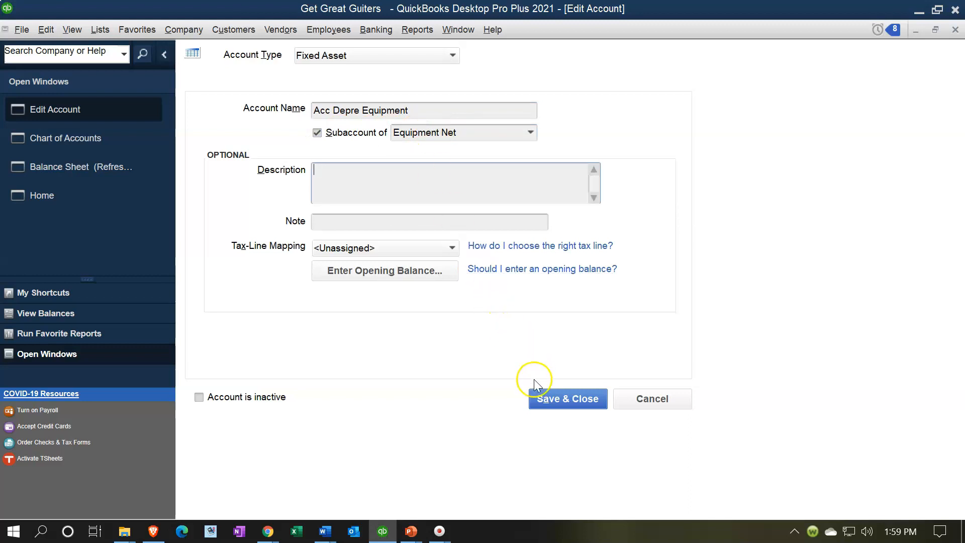
click(546, 399)
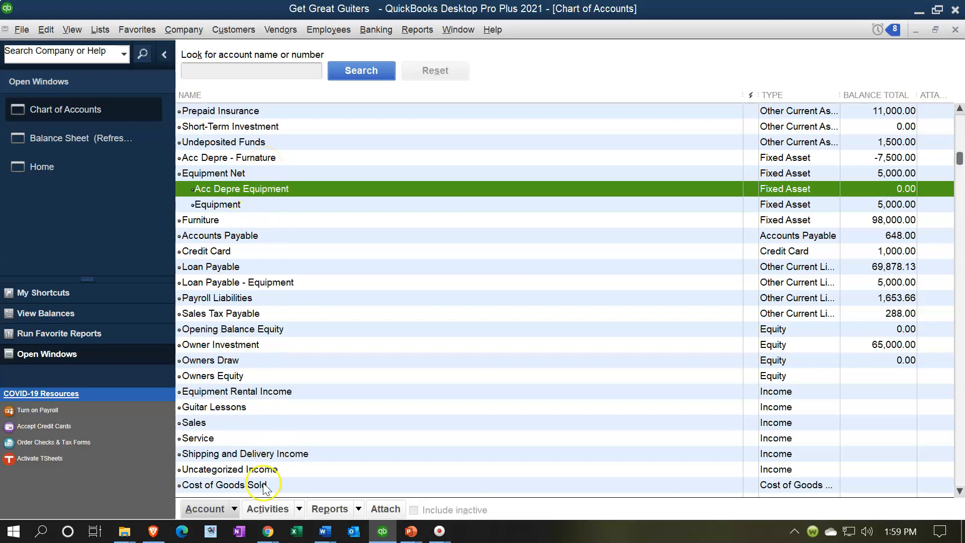
click(236, 506)
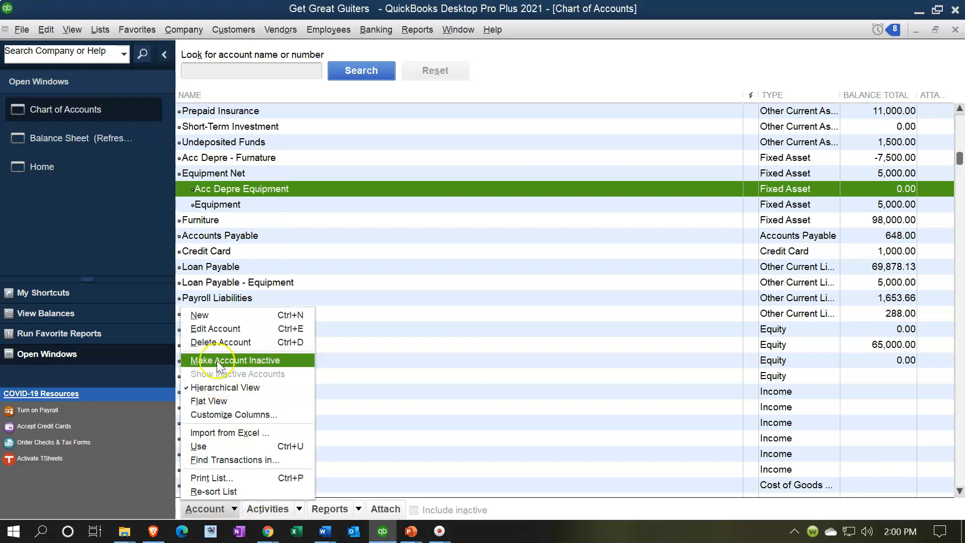
- Create a new Fixed Asset account named 'Furnature Net' with a 0.00 balance
click(216, 314)
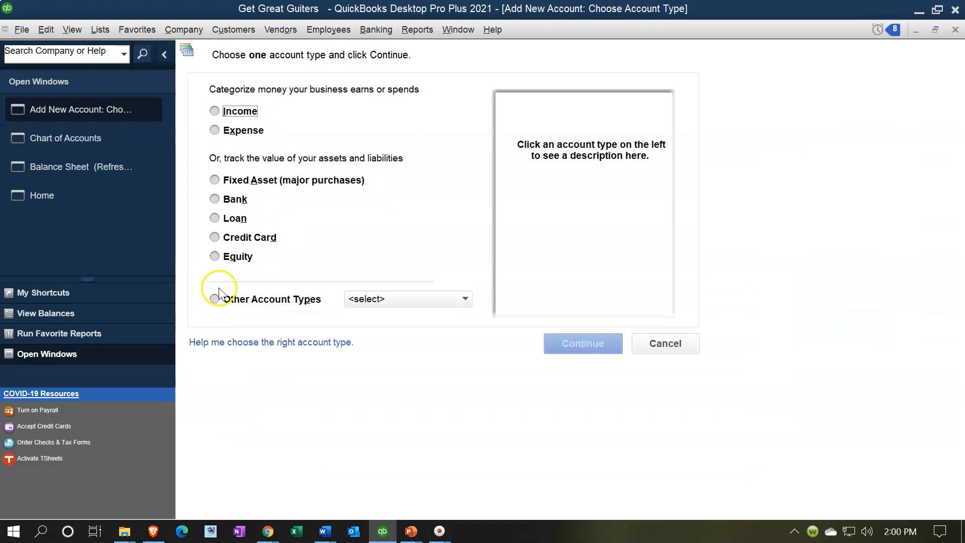
click(222, 183)
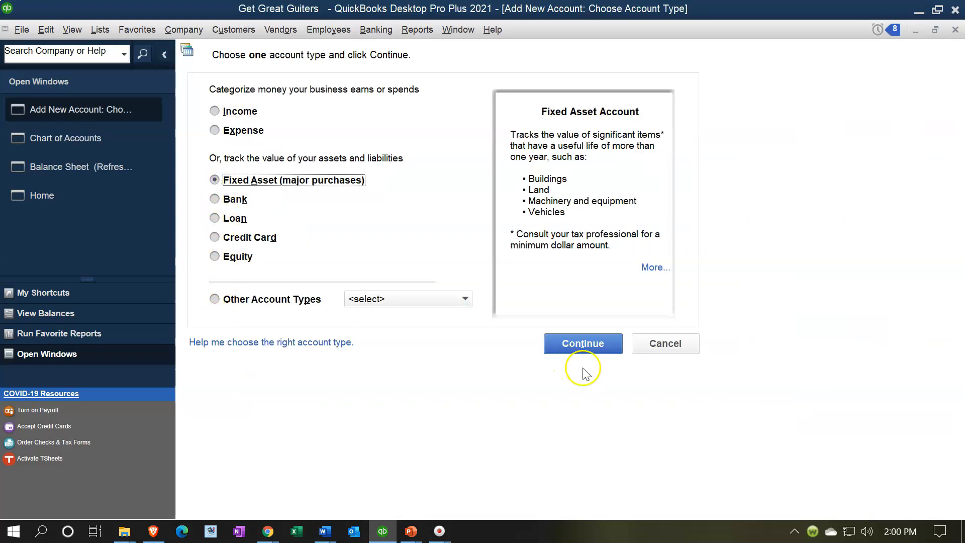
click(583, 345)
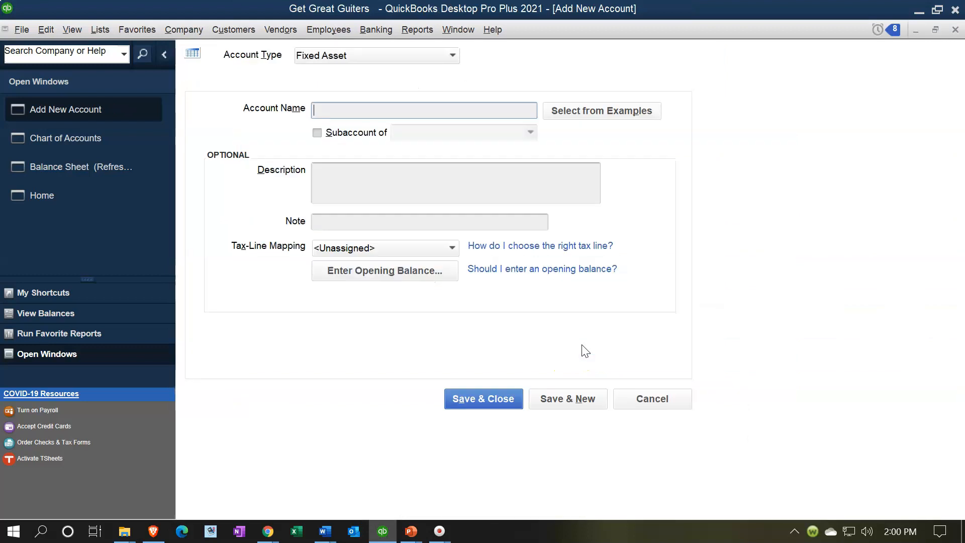
text(Furnature Net)
key(Tab)
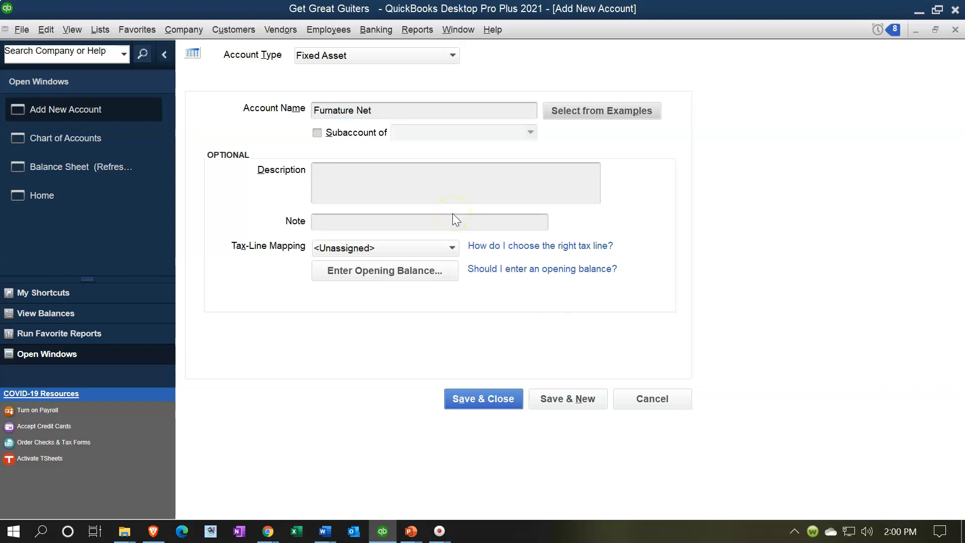
click(481, 400)
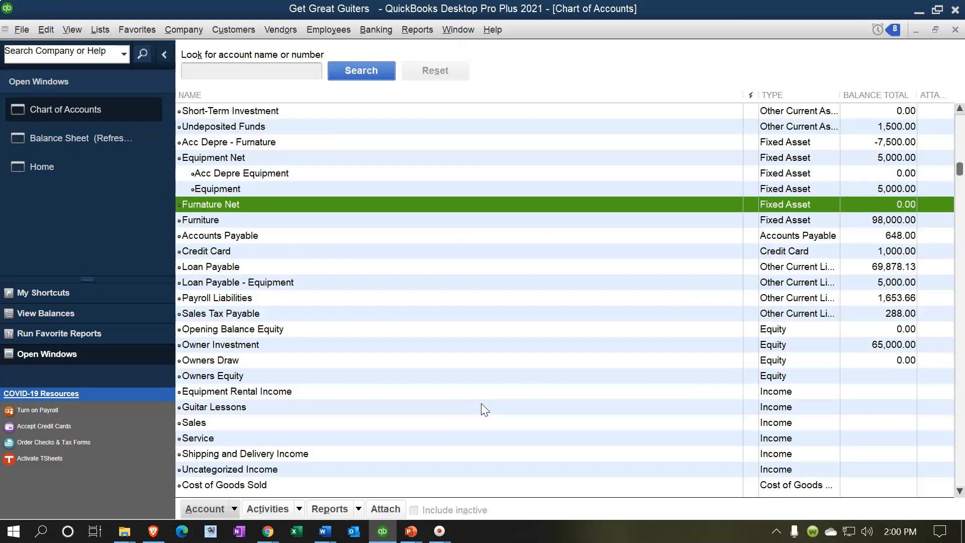
click(212, 222)
- Make Furniture a subaccount of Furnature Net, bringing it to 98,000.00
right_click(211, 220)
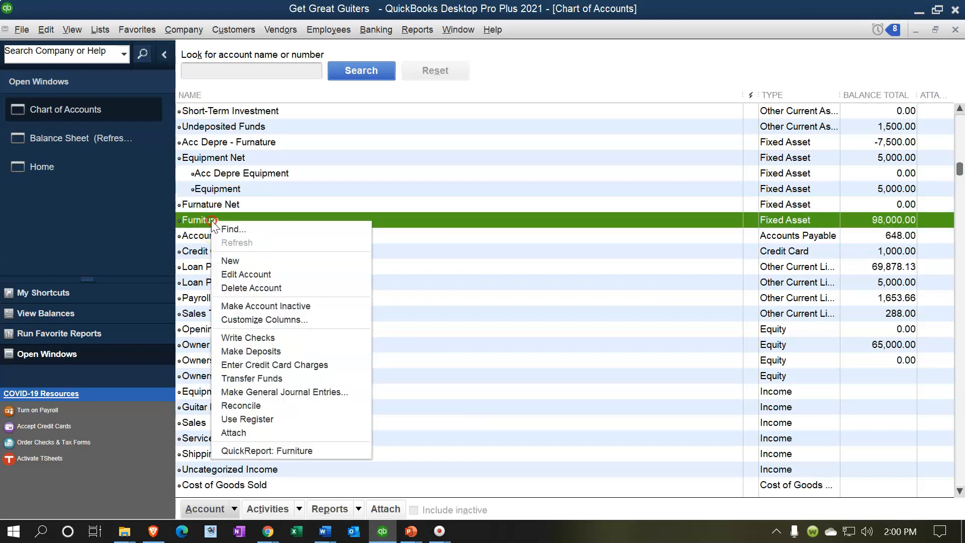
click(244, 273)
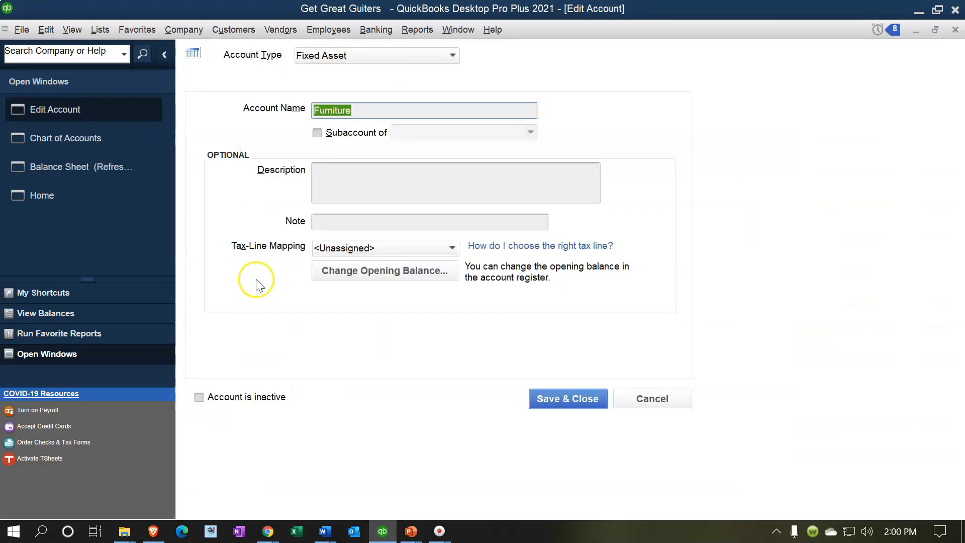
click(317, 132)
click(453, 132)
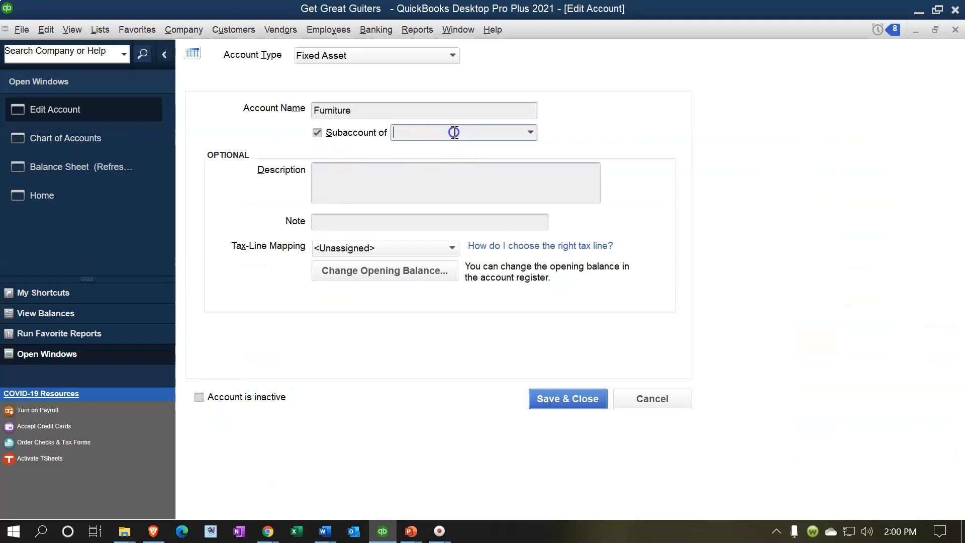
text(Furnature Net)
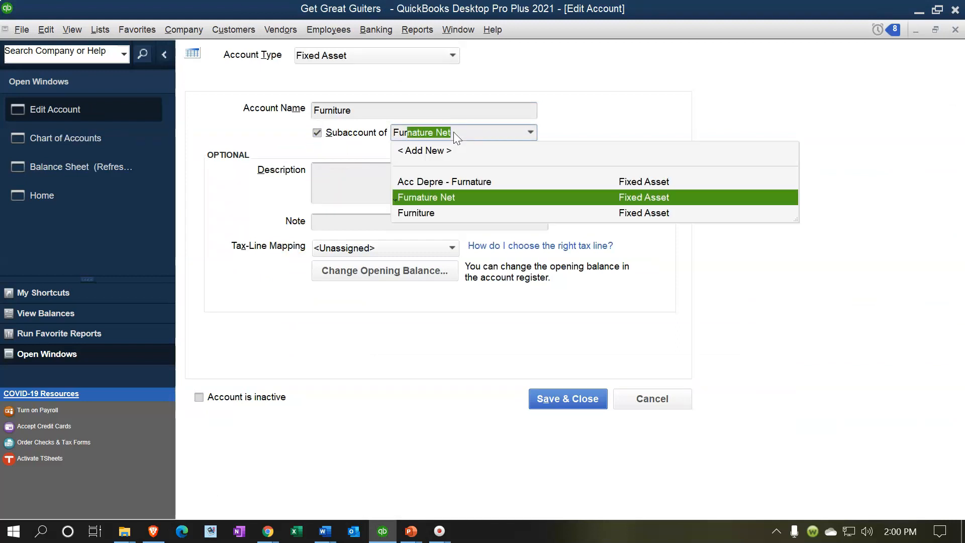
key(Tab)
click(451, 139)
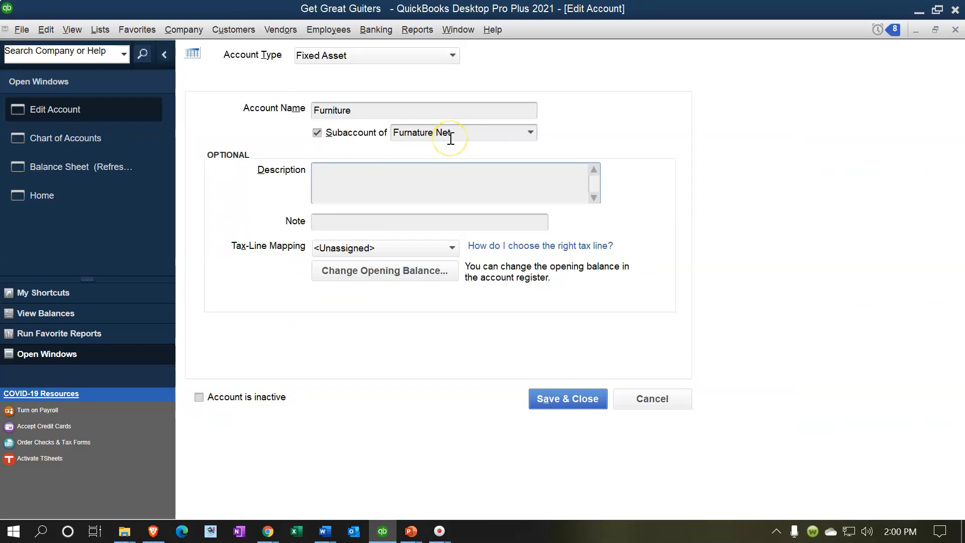
click(549, 397)
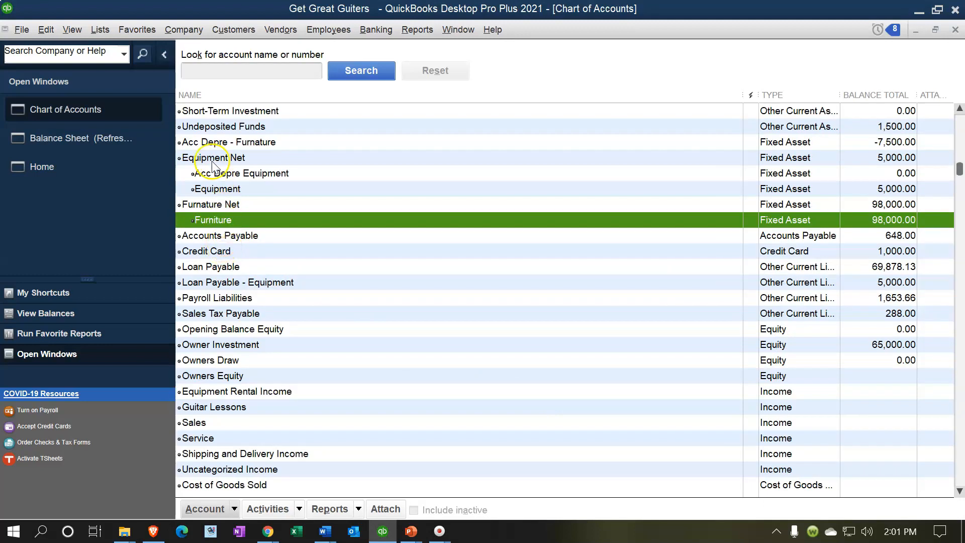
- Move Acc Depre - Furnature under Furnature Net, lowering the parent to 90,500.00
click(264, 142)
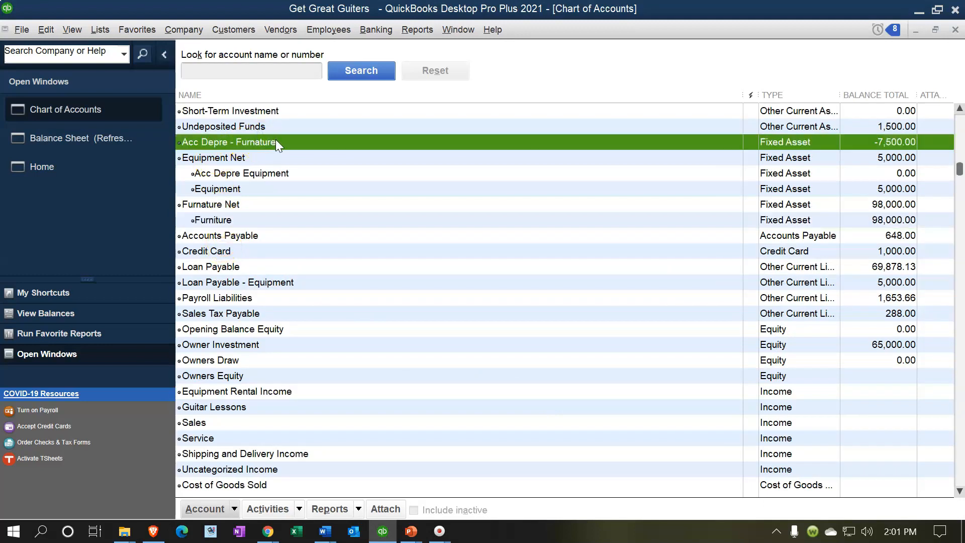
right_click(261, 144)
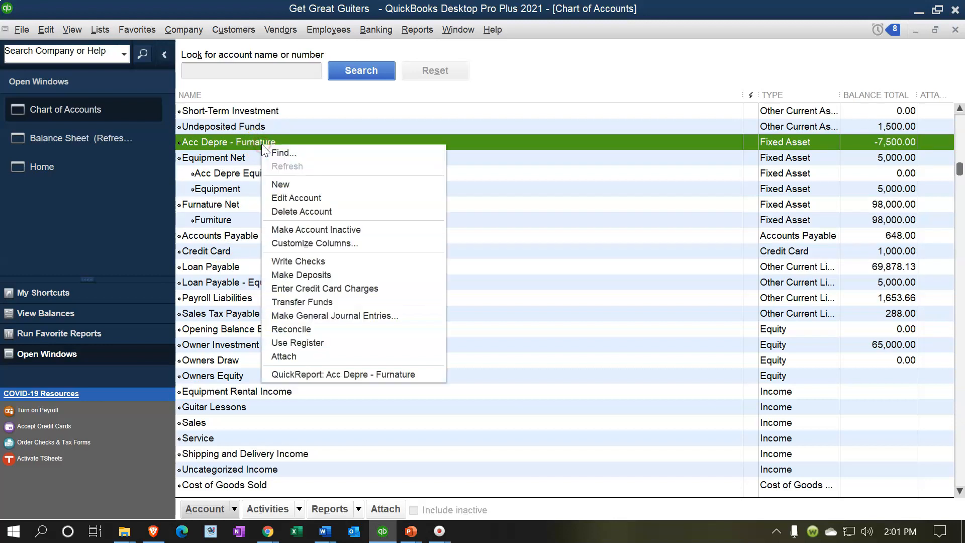
click(285, 197)
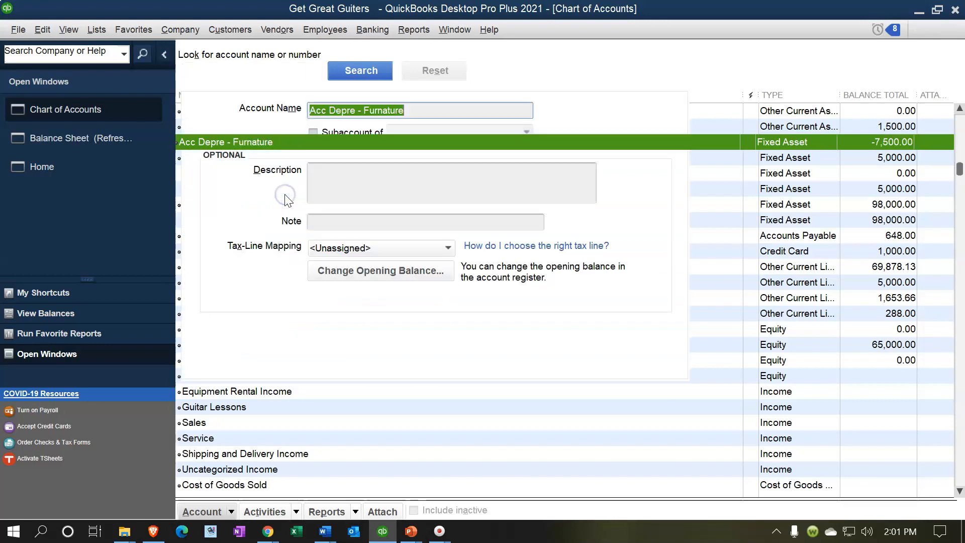
click(316, 133)
click(410, 132)
text(Furnature Net)
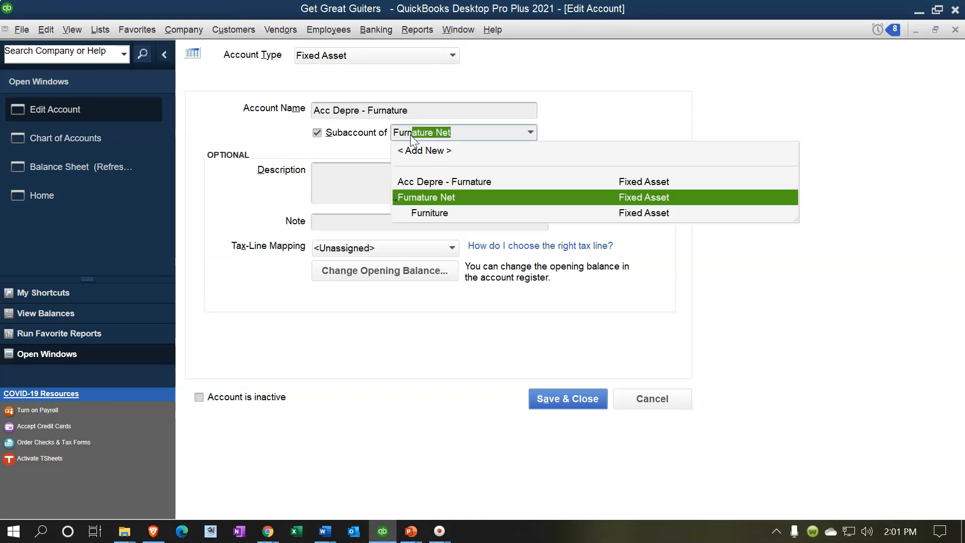
key(Tab)
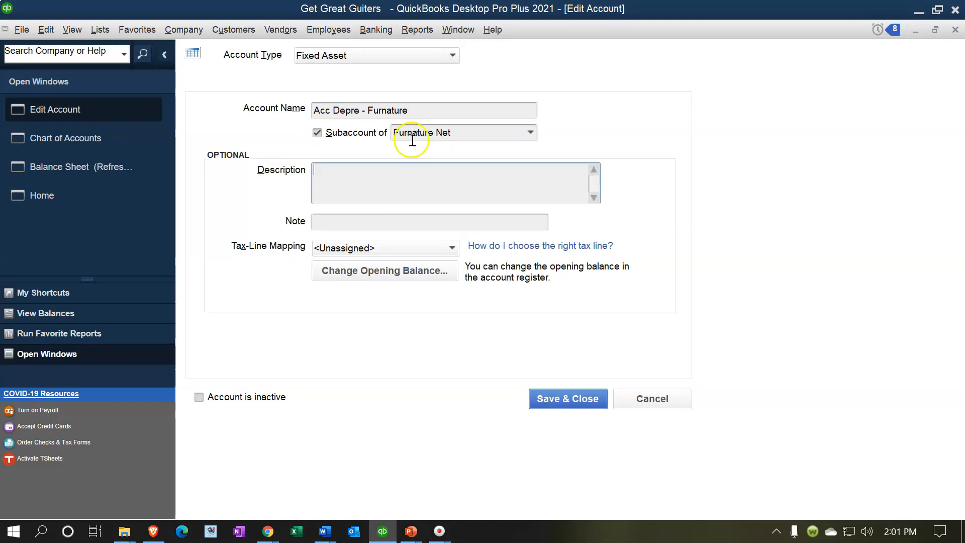
click(553, 400)
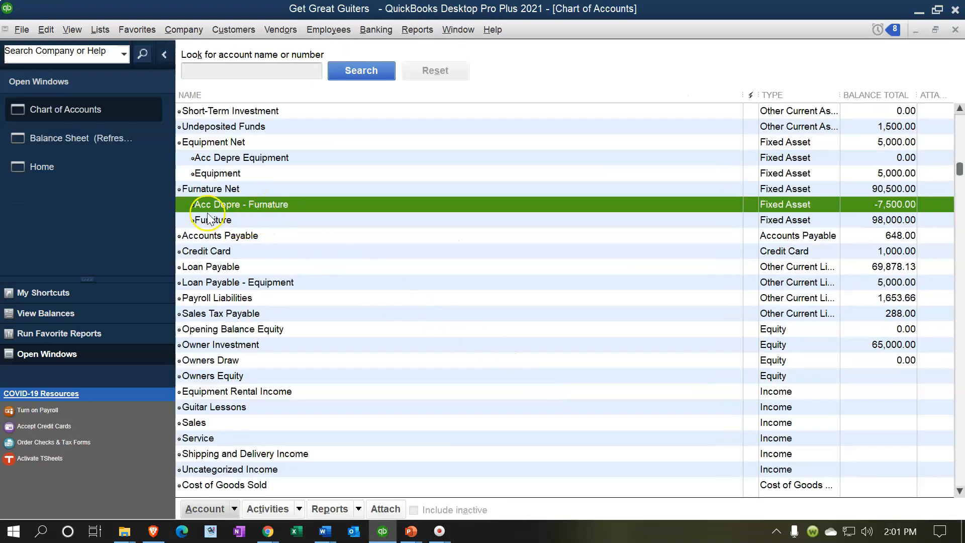
click(101, 140)
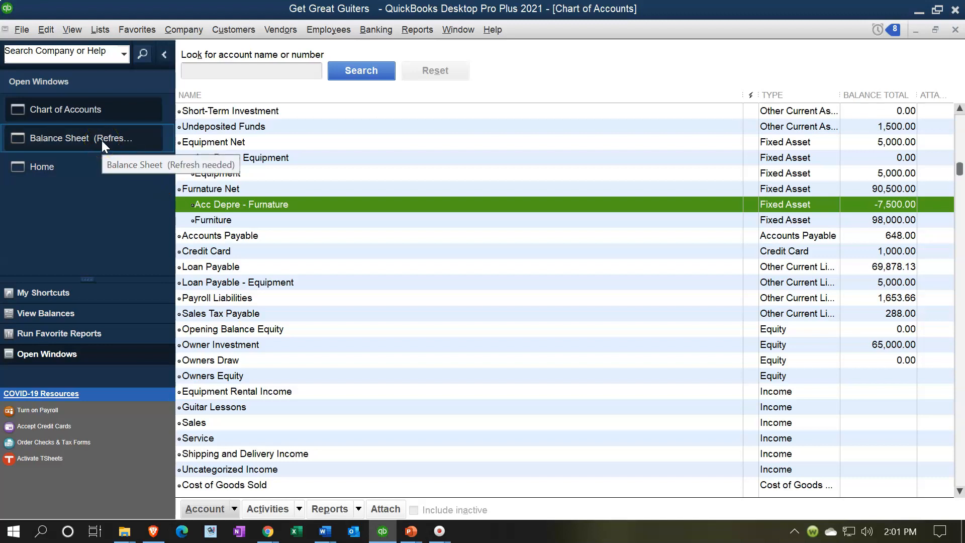
- On the Balance Sheet, toggle Fixed Assets, then collapse Equipment Net and Furnature Net to their totals
click(101, 140)
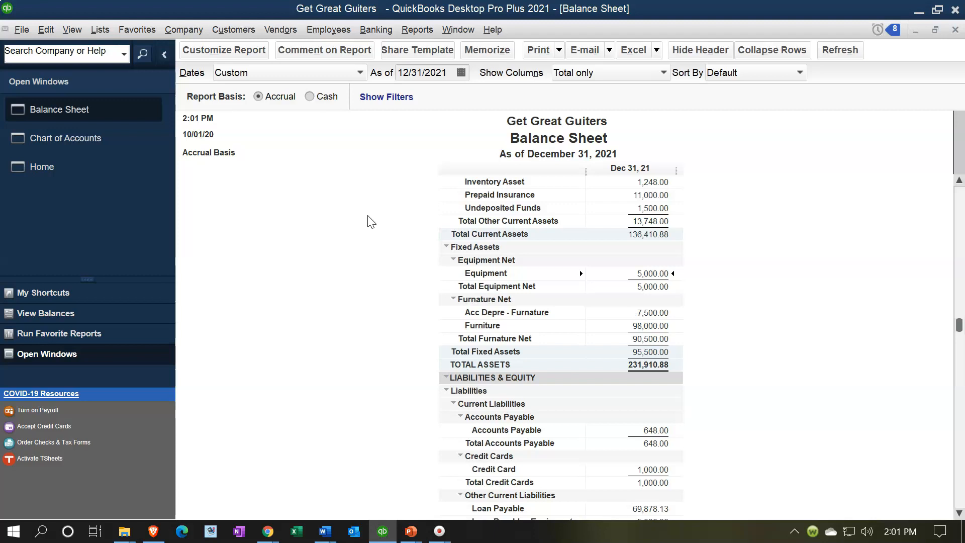
click(445, 247)
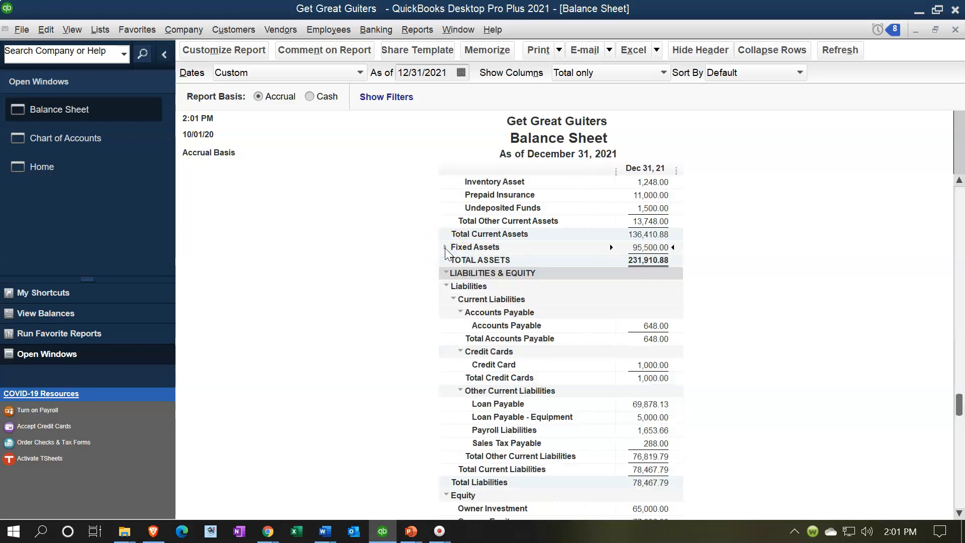
click(445, 247)
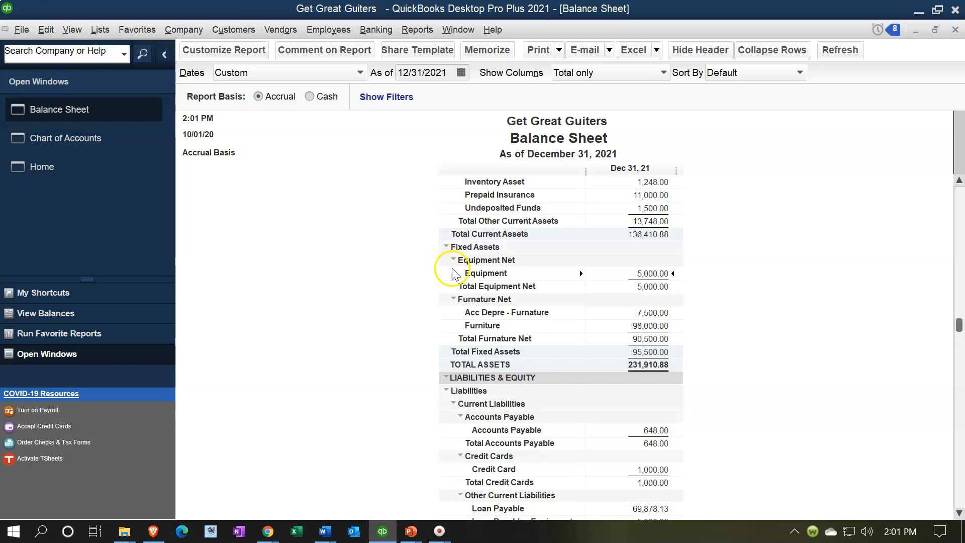
click(453, 261)
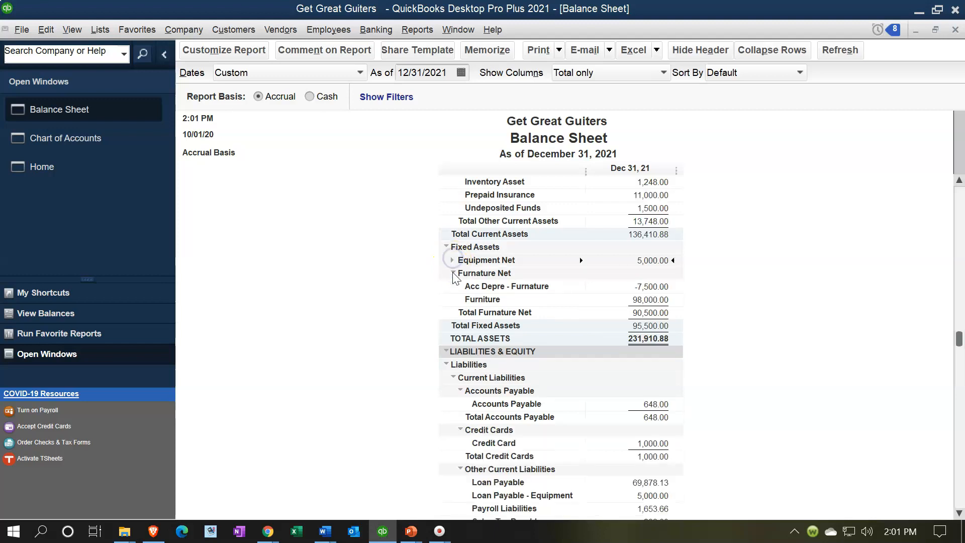
click(452, 273)
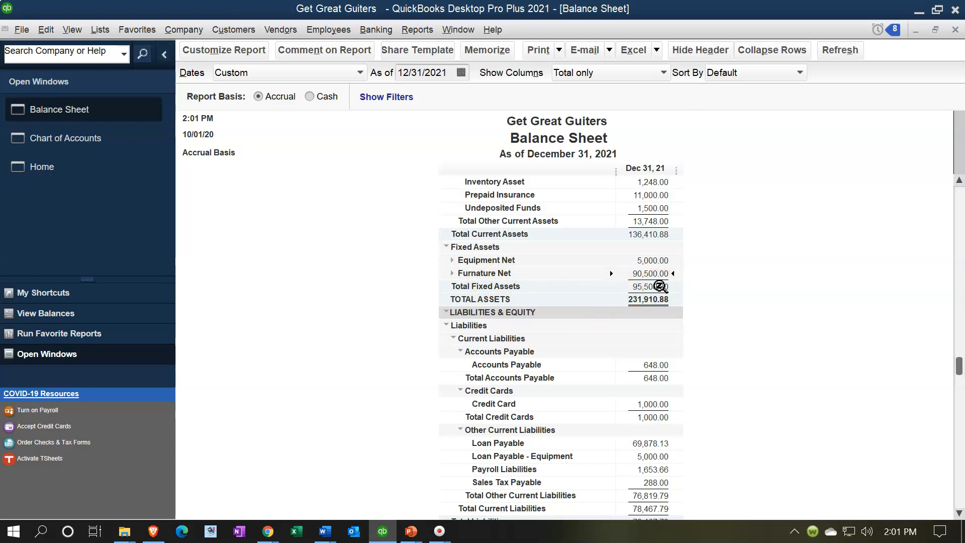
- Expand Furnature Net to show Acc Depre - Furnature -7,500.00 and Furniture 98,000.00
click(452, 274)
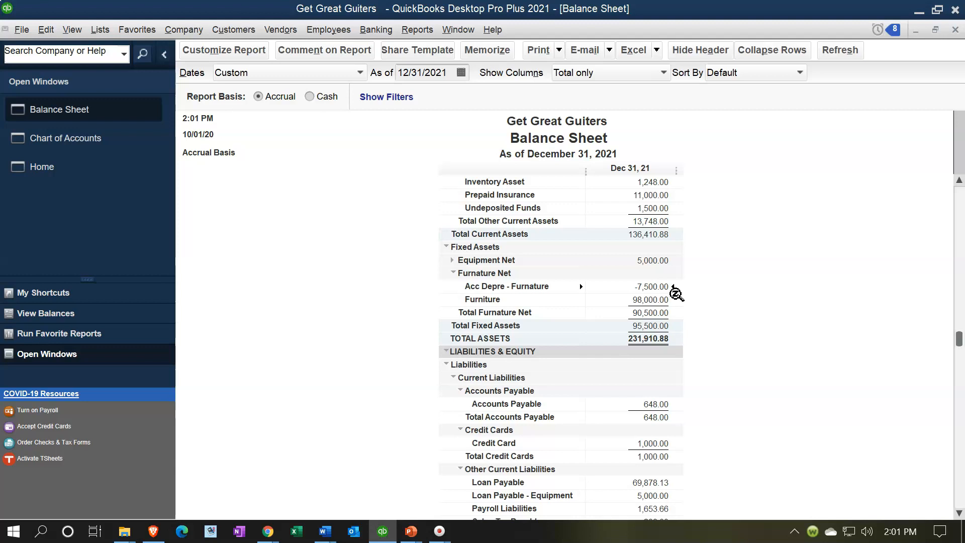
click(453, 272)
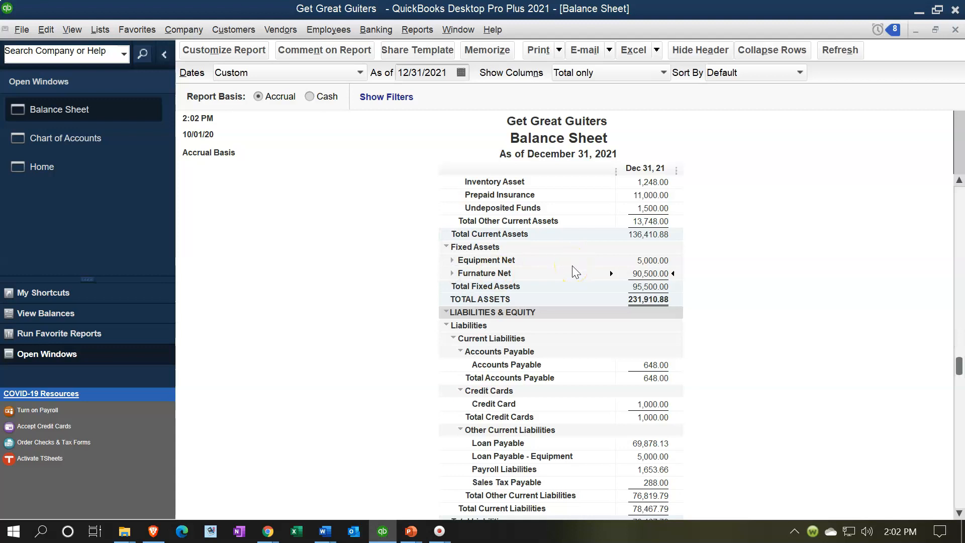
click(453, 272)
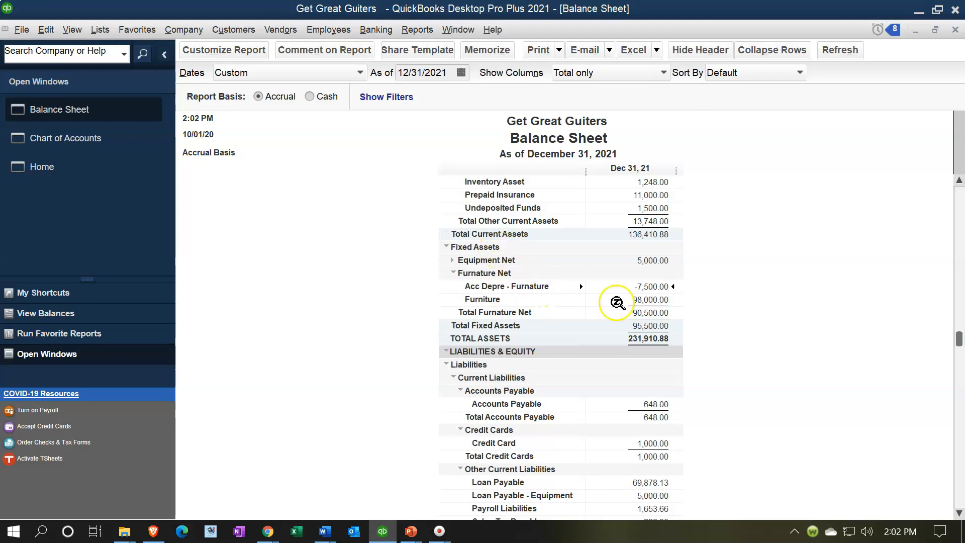
double_click(655, 287)
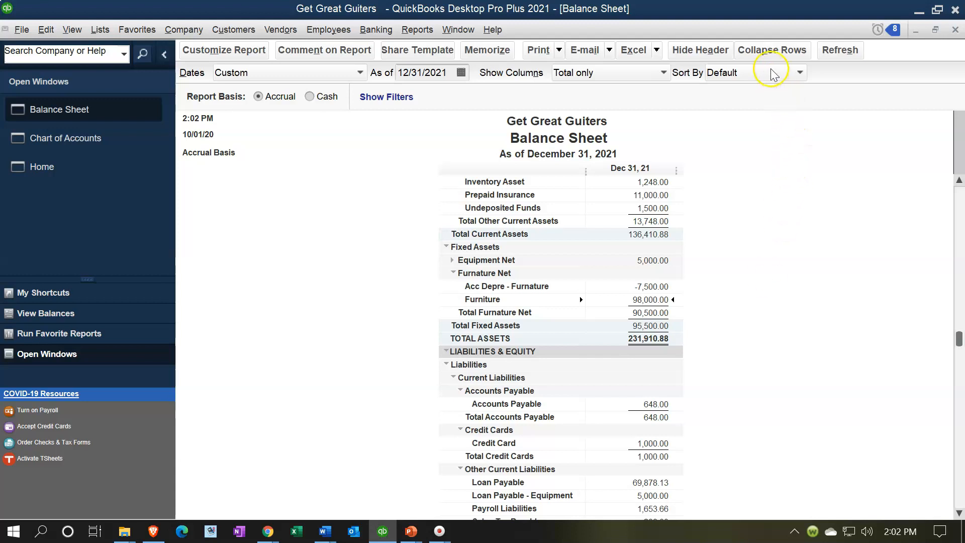
- Collapse all subaccount rows and scroll to liabilities, where the total of 231,910.88 matches total assets
click(764, 50)
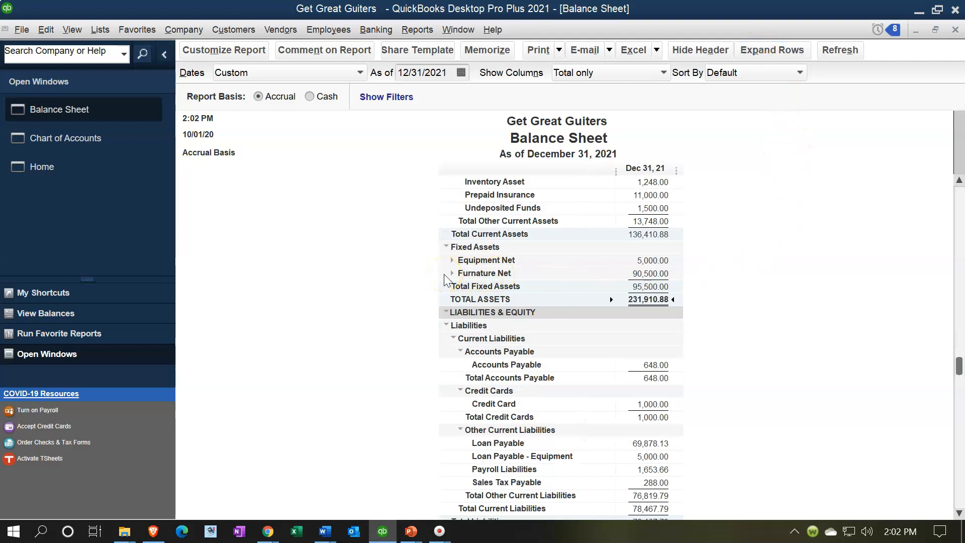
click(451, 276)
click(421, 333)
scroll(421, 334, down, 3)
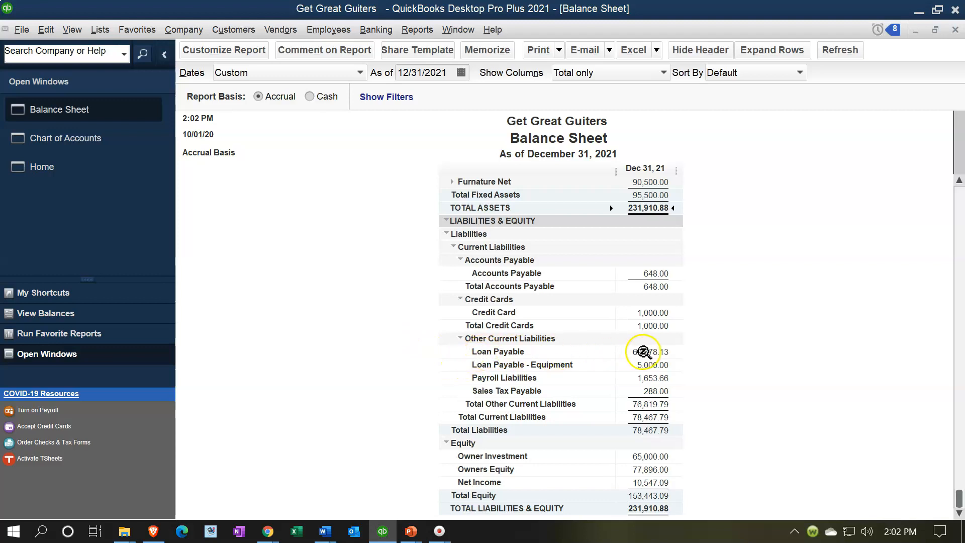
click(659, 351)
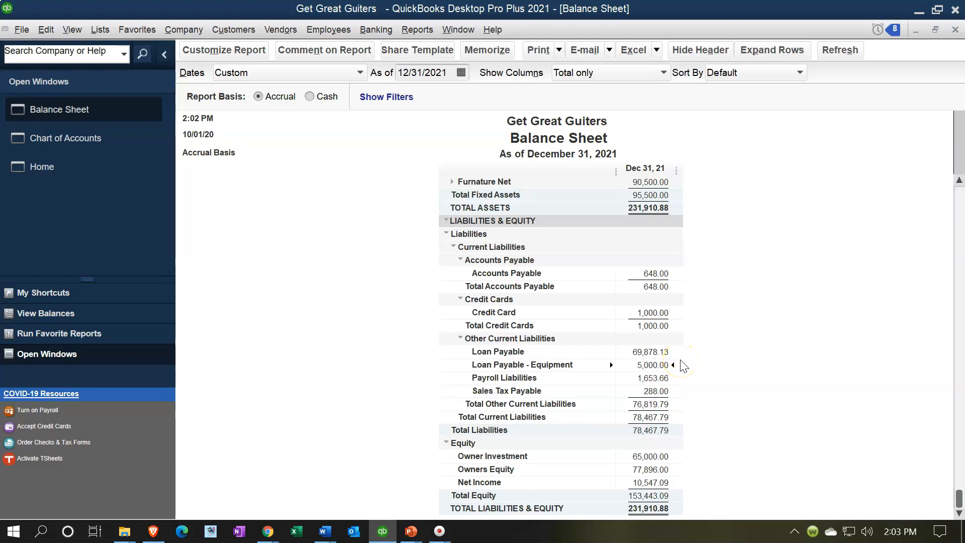
- Review the Loan Payable balance, then fold Other Current Liabilities into its 76,819.79 total
click(664, 353)
click(461, 339)
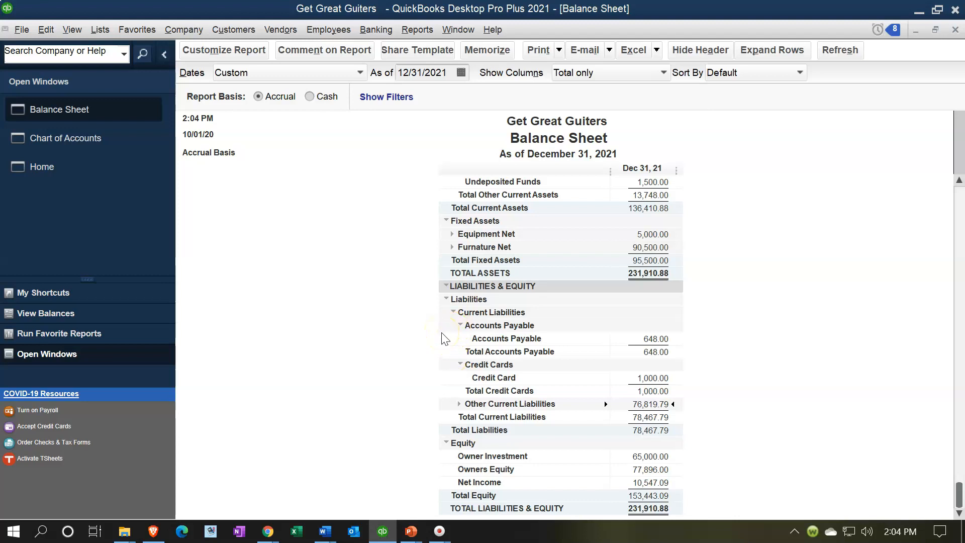
- Re-expand Other Current Liabilities to list the loans and return to the Chart of Accounts
click(460, 405)
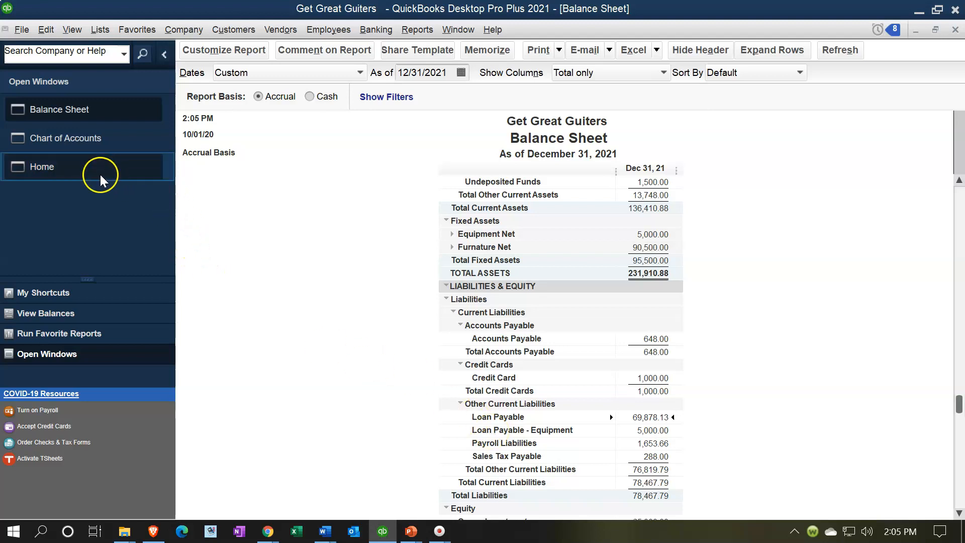
click(64, 147)
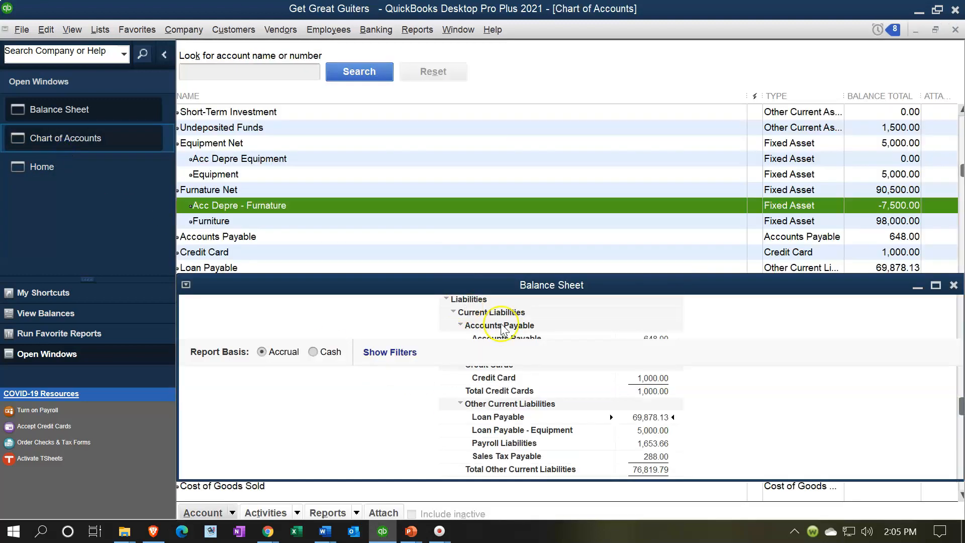
scroll(638, 327, down, 1)
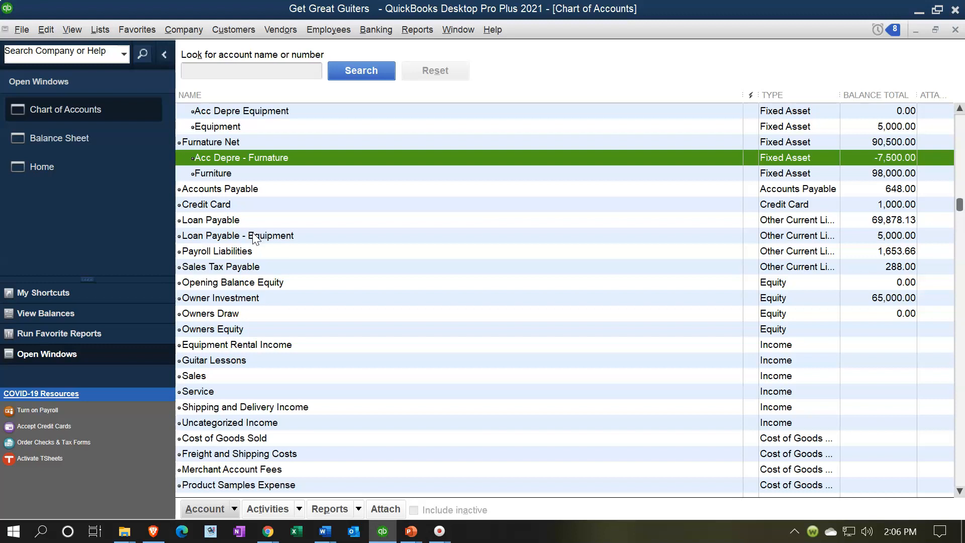
click(246, 221)
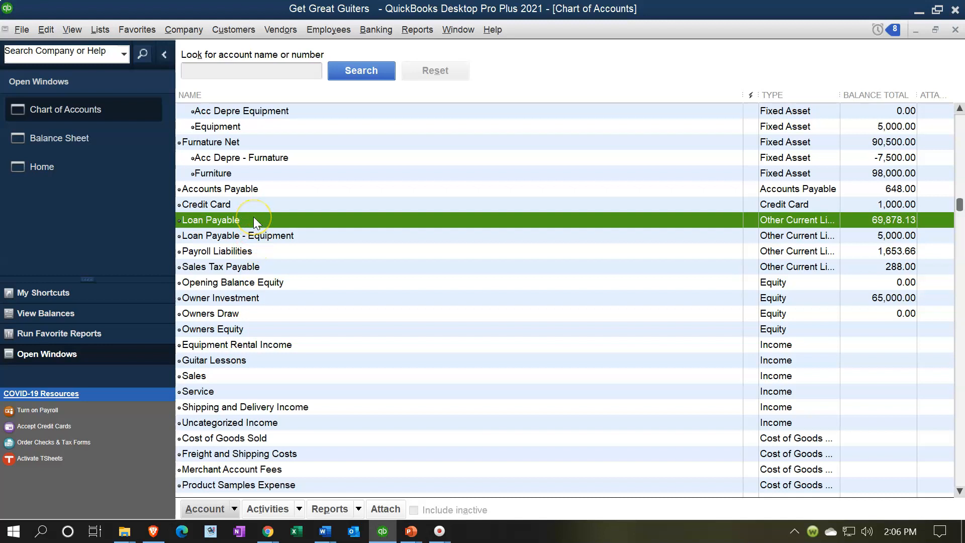
- Rename the Loan Payable account to 'Loan Payable - 4784'
right_click(254, 220)
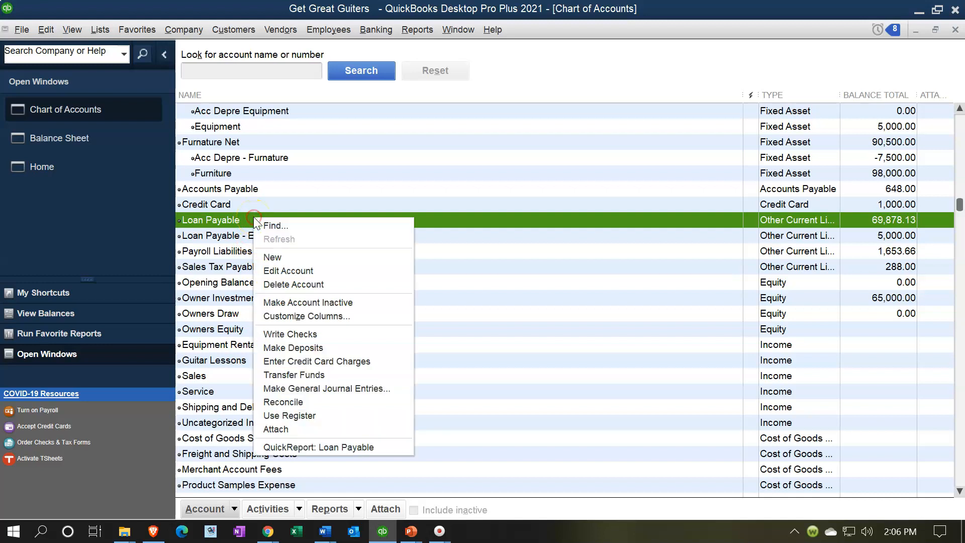
click(271, 270)
click(390, 110)
text(- 4784)
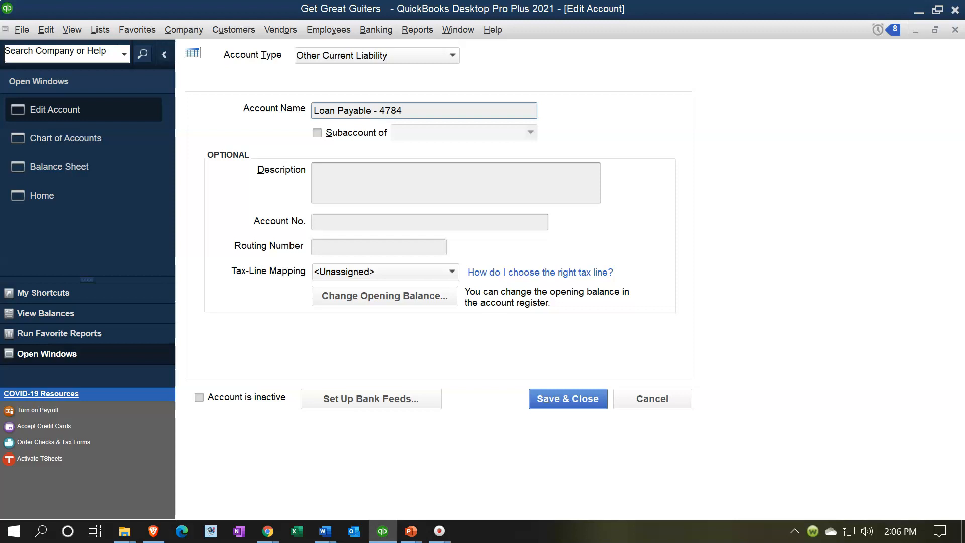
click(571, 395)
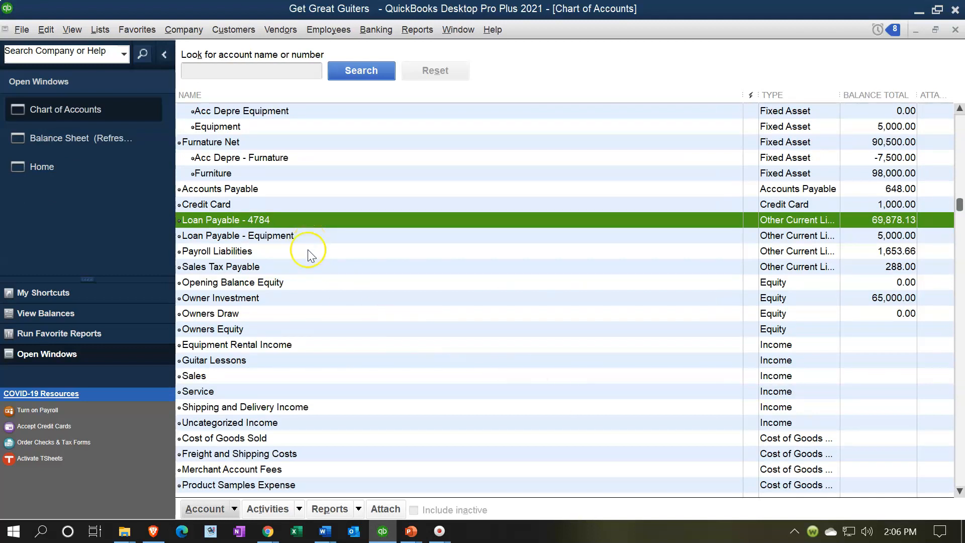
click(232, 511)
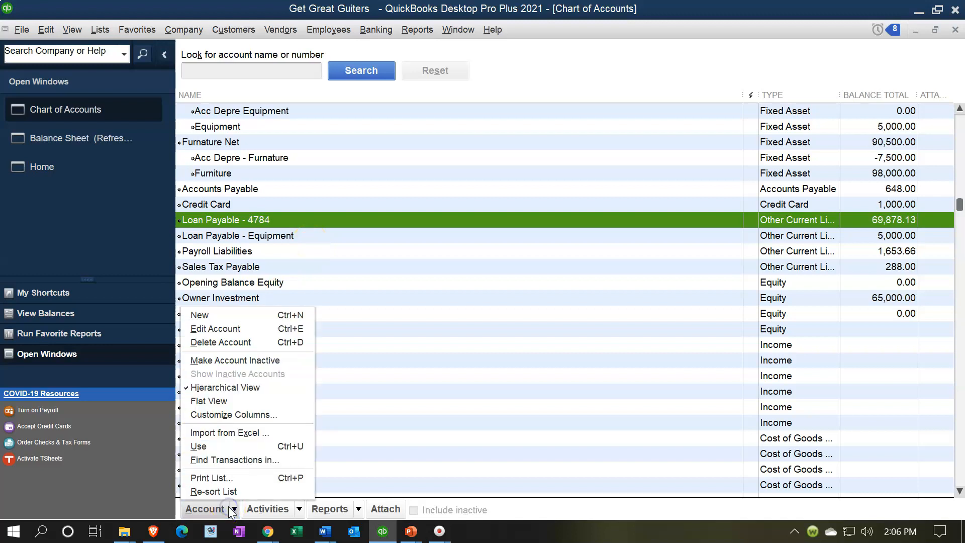
- Create a new Loan-type Other Current Liability account named 'Loan Payable'
click(196, 316)
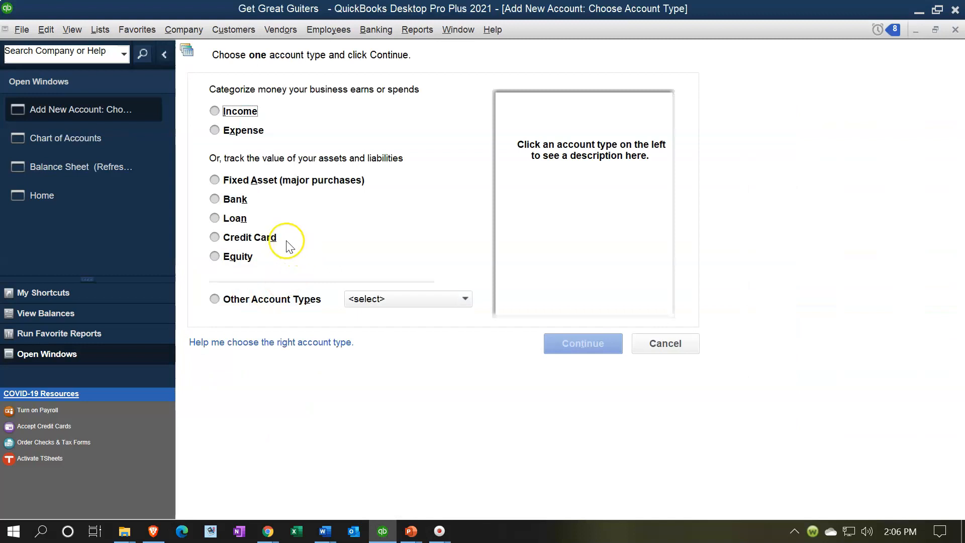
click(232, 219)
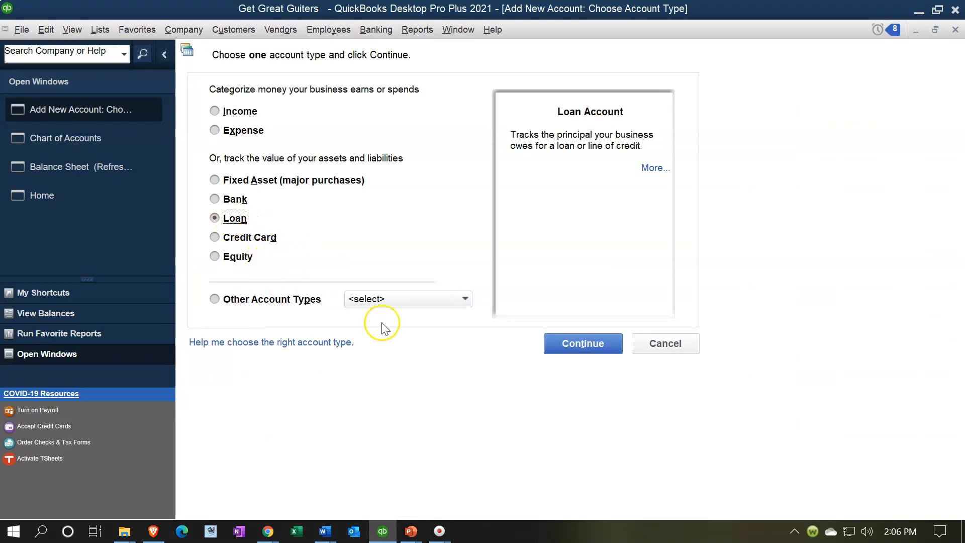
click(564, 342)
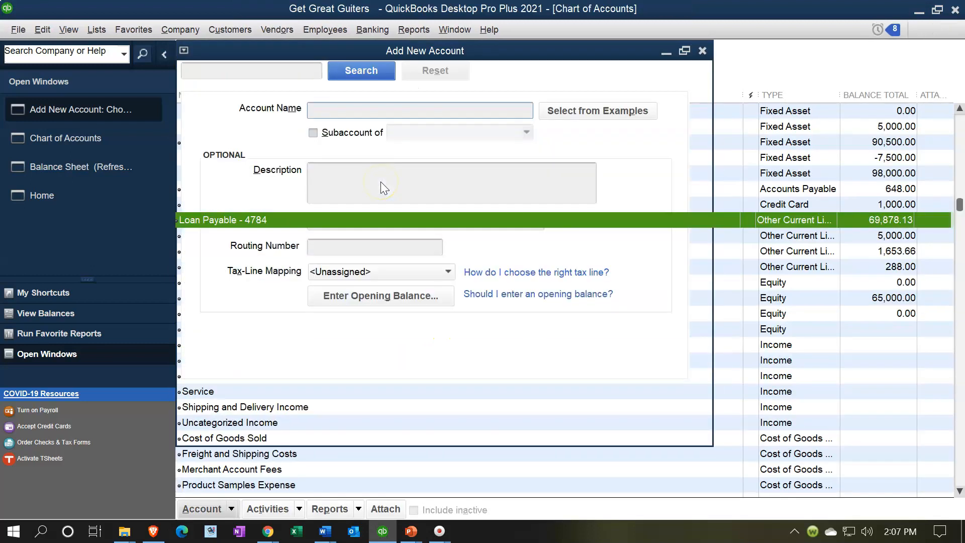
text(Loan Payable)
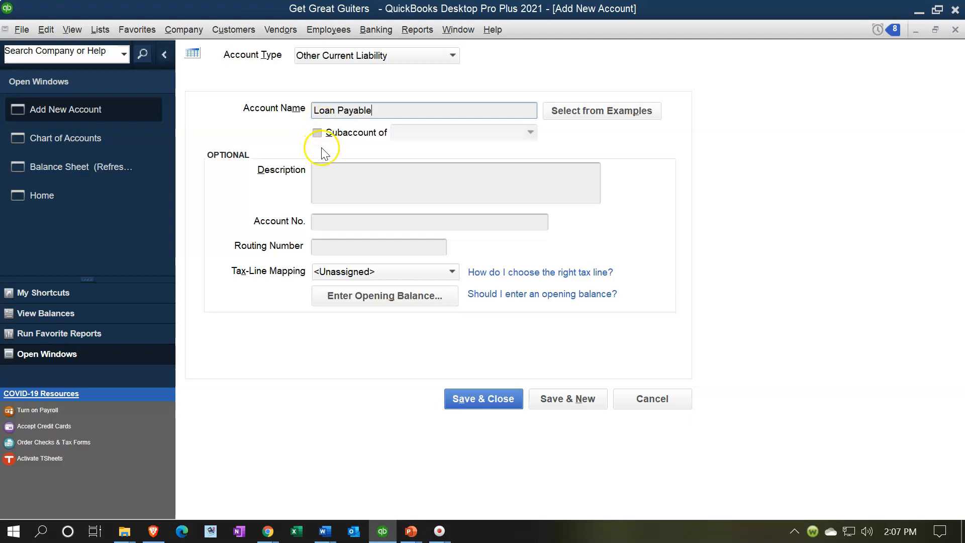
click(480, 394)
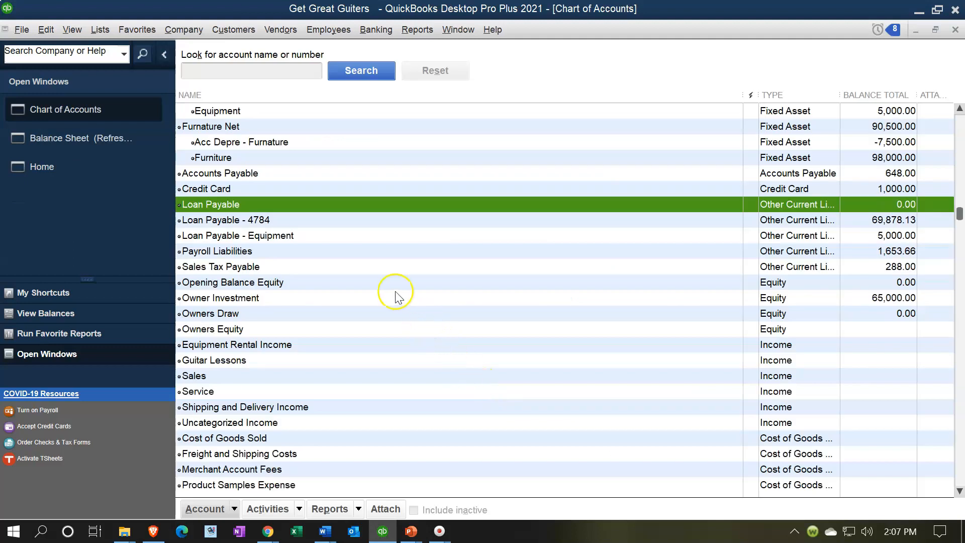
click(288, 220)
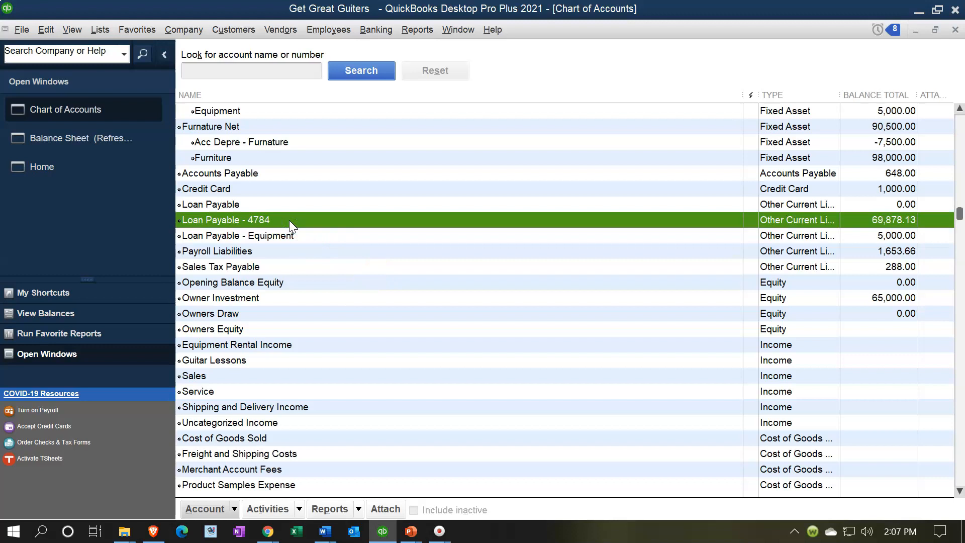
- Make Loan Payable - 4784 a subaccount of Loan Payable, bringing it to 69,878.13
right_click(289, 220)
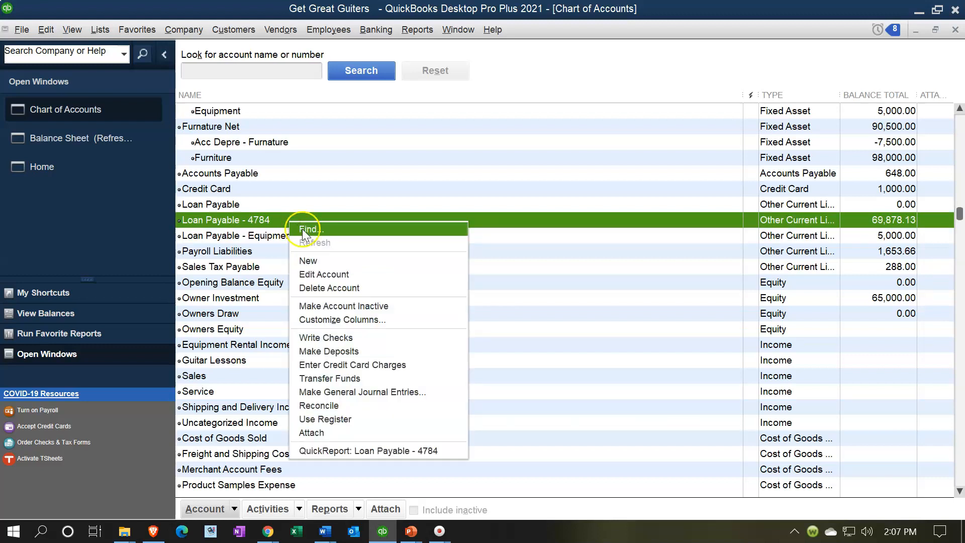
click(331, 272)
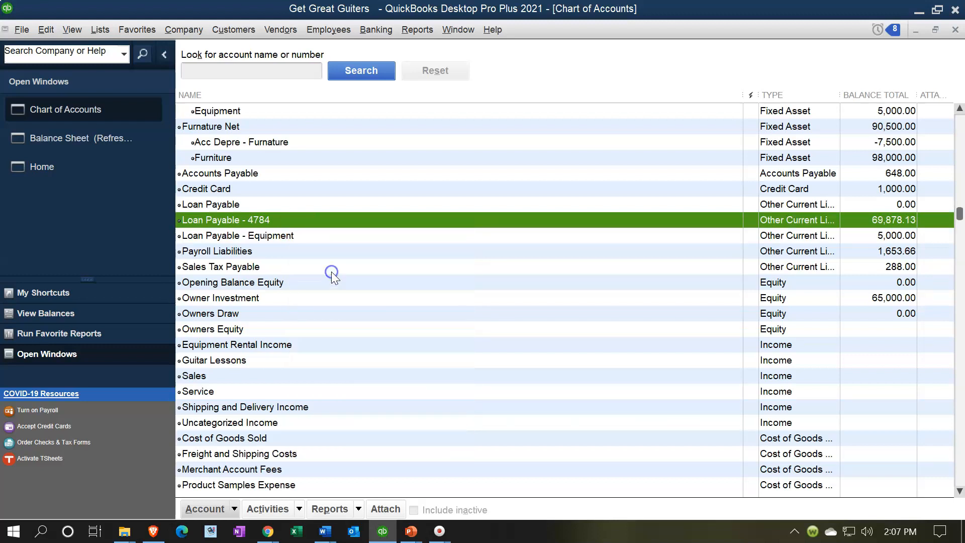
click(317, 132)
click(415, 132)
text(Loan Payable)
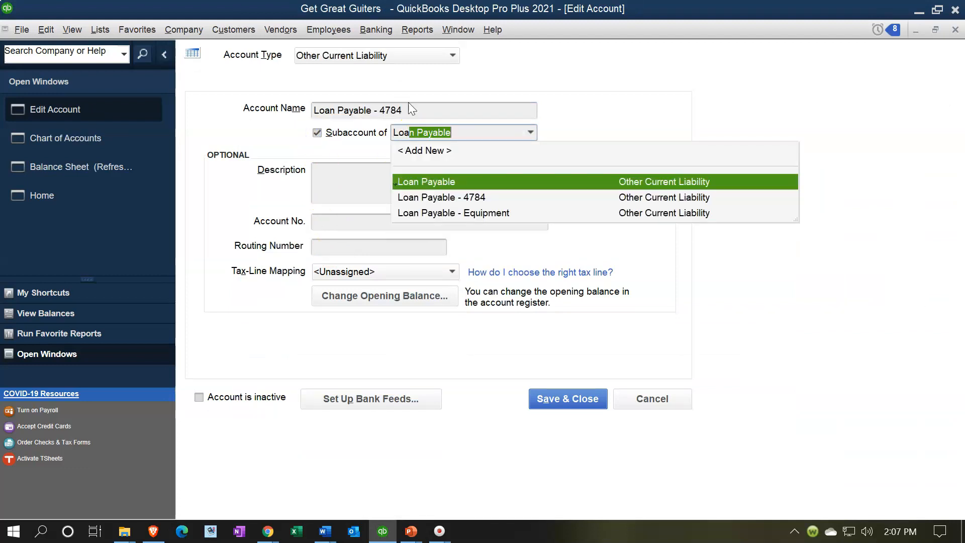
key(Tab)
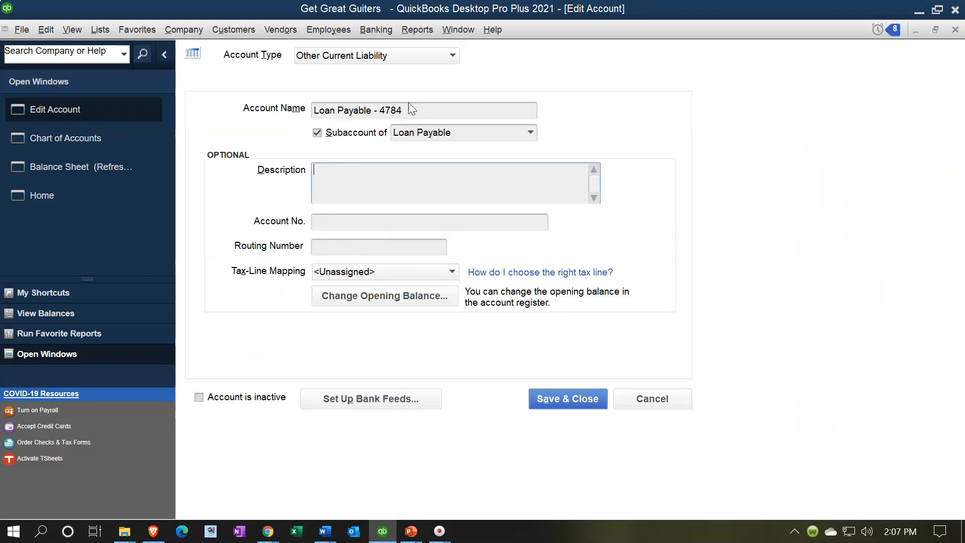
click(550, 400)
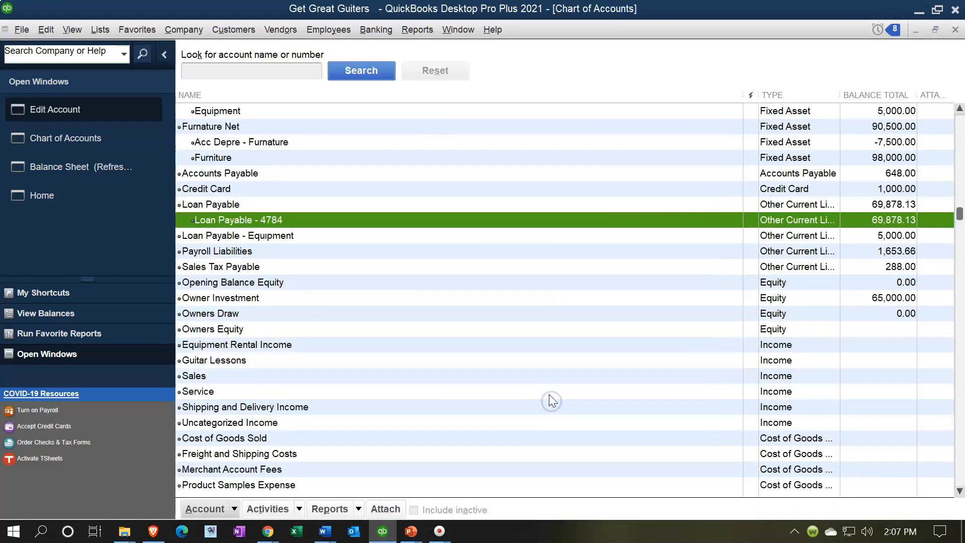
- Make Loan Payable - Equipment a subaccount of Loan Payable, raising it to 74,878.13
click(242, 238)
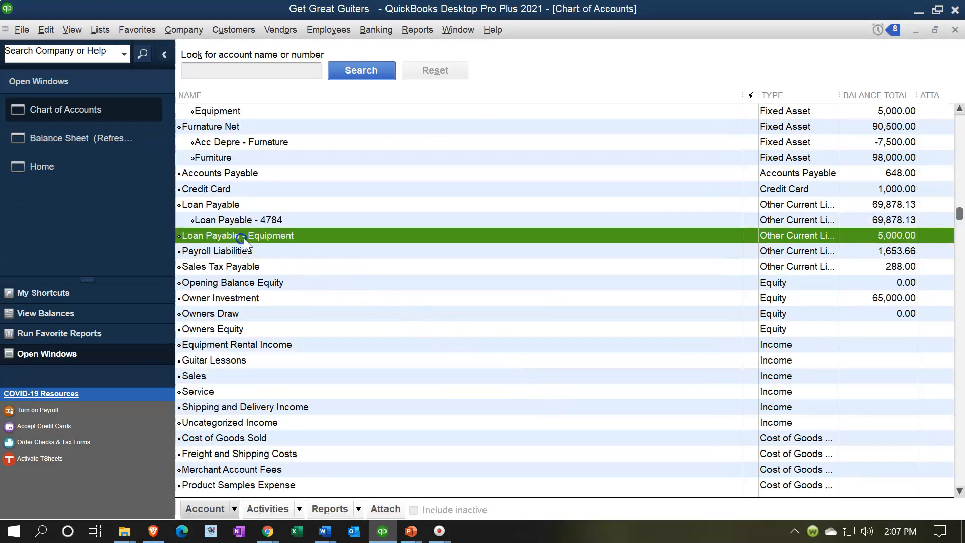
right_click(263, 237)
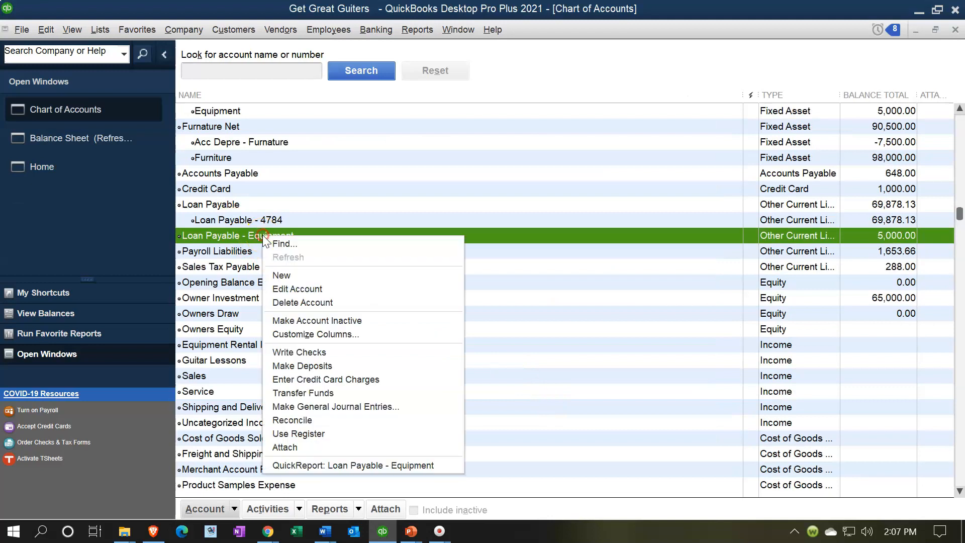
click(290, 289)
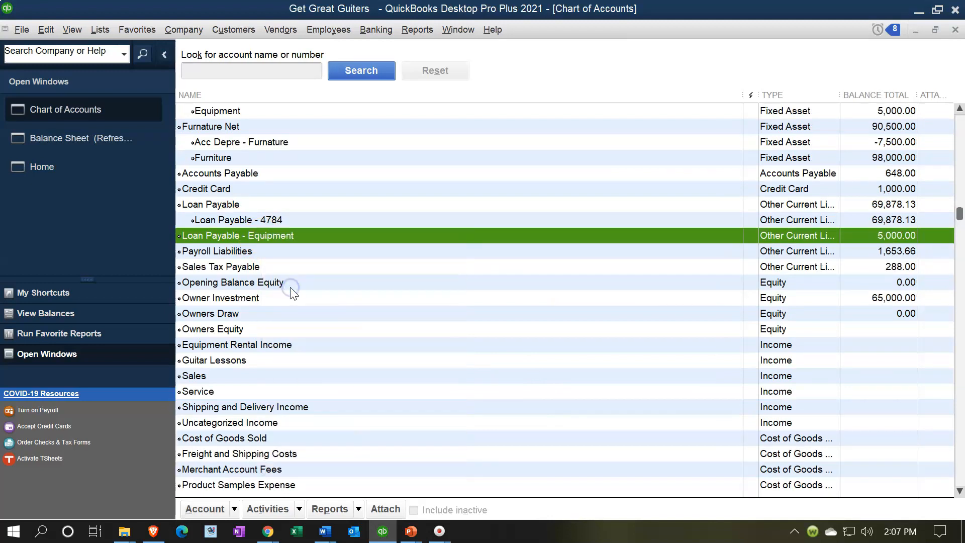
click(317, 134)
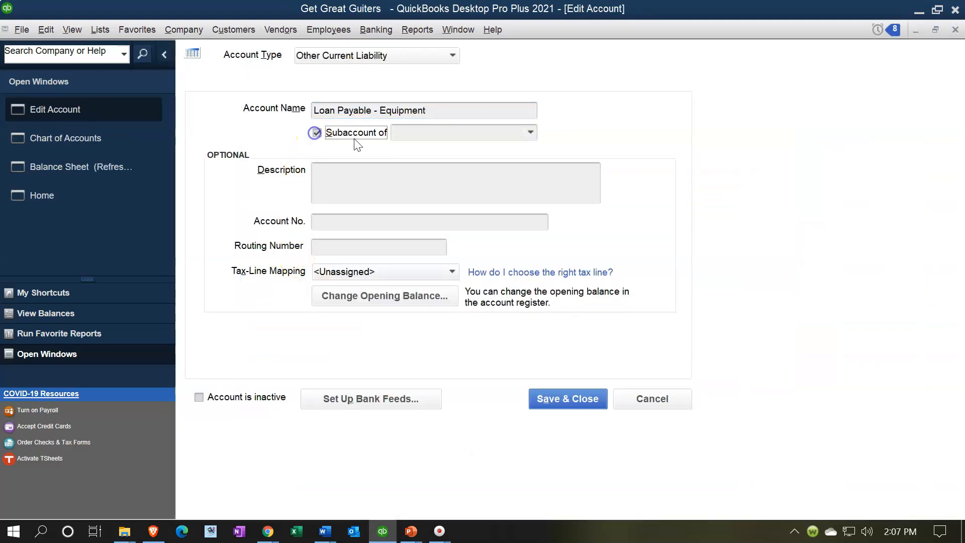
click(438, 133)
text(Loan Payable)
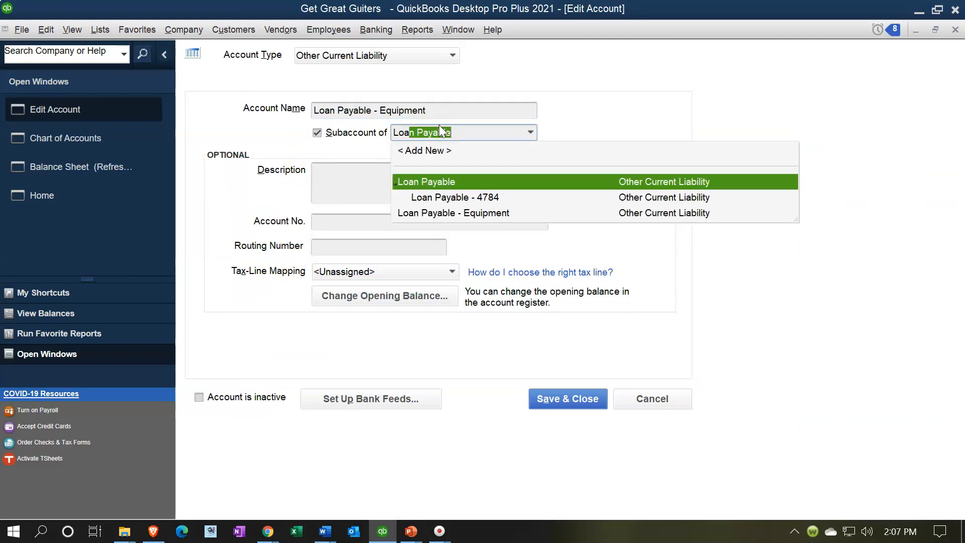
key(Tab)
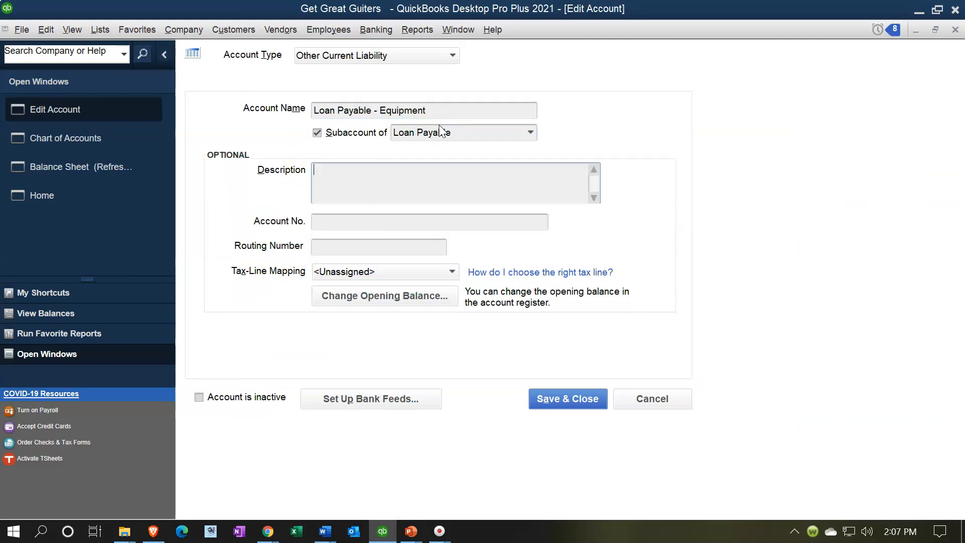
click(578, 399)
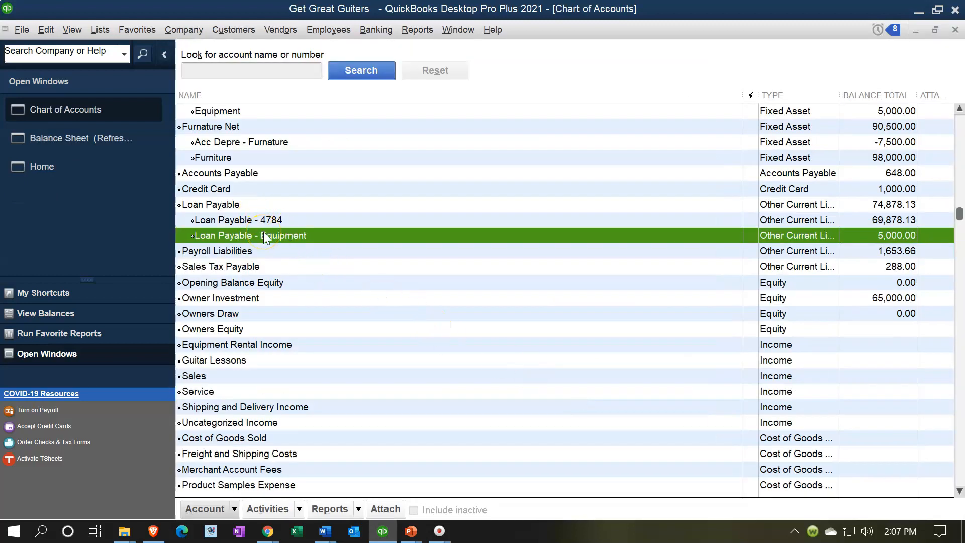
- On the Balance Sheet, expand and collapse Loan Payable to check its two loans totalling 74,878.13
click(95, 145)
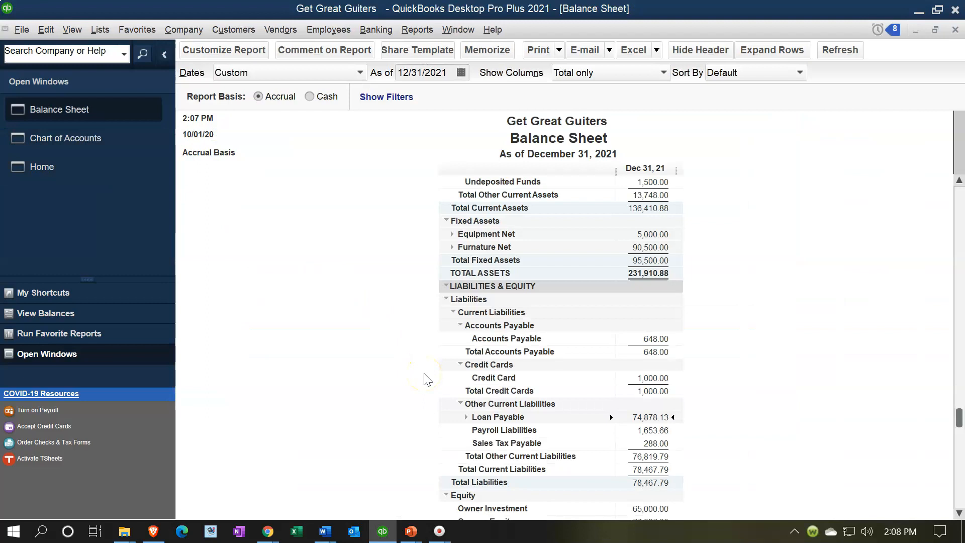
scroll(426, 378, down, 1)
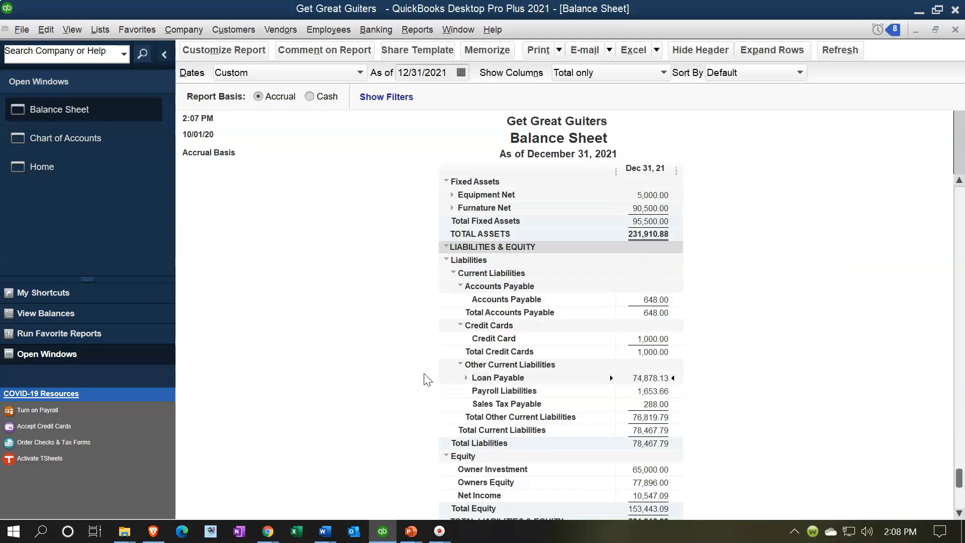
click(466, 379)
scroll(463, 382, down, 1)
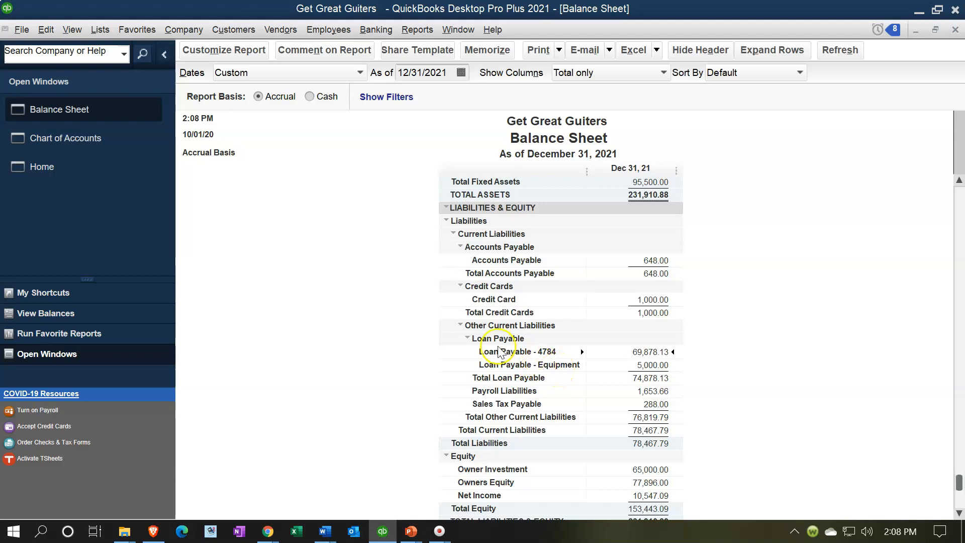
click(467, 338)
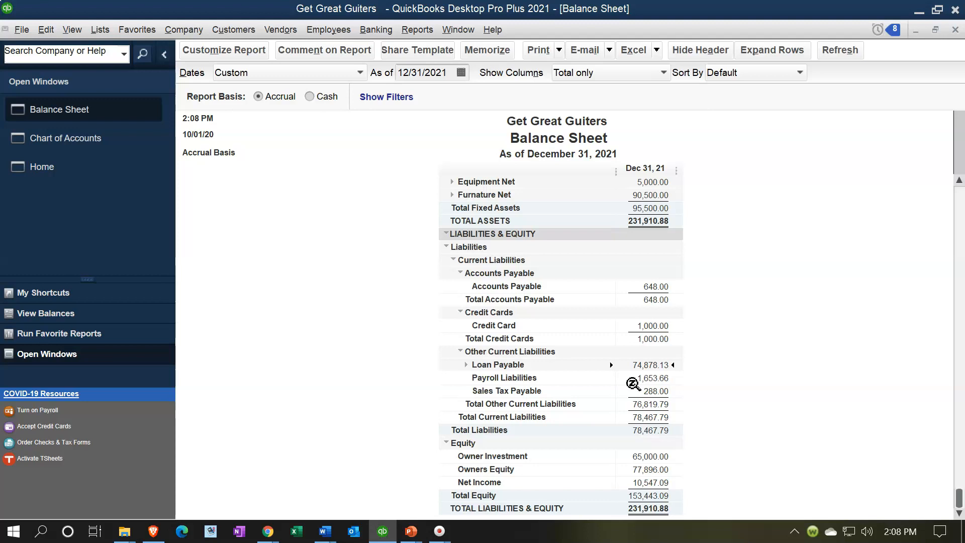
click(465, 367)
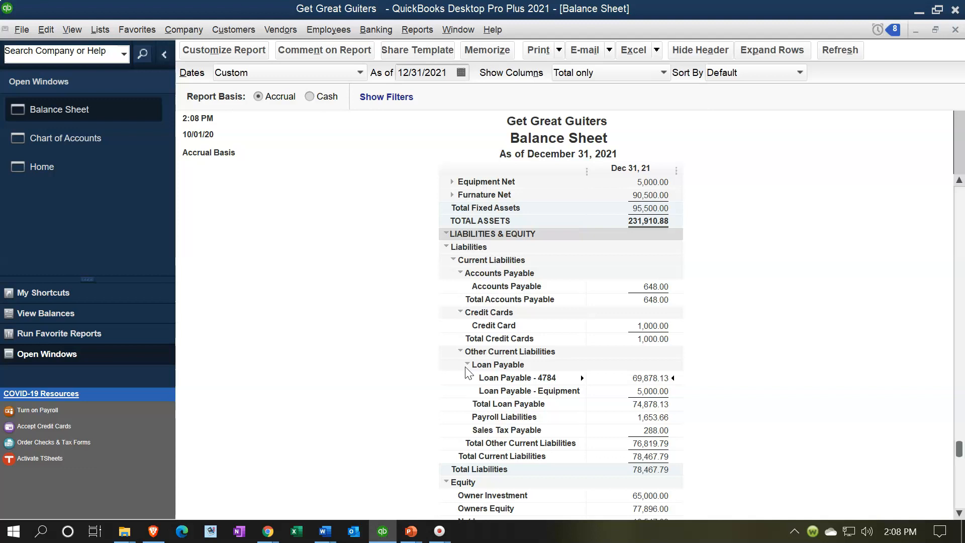
click(466, 367)
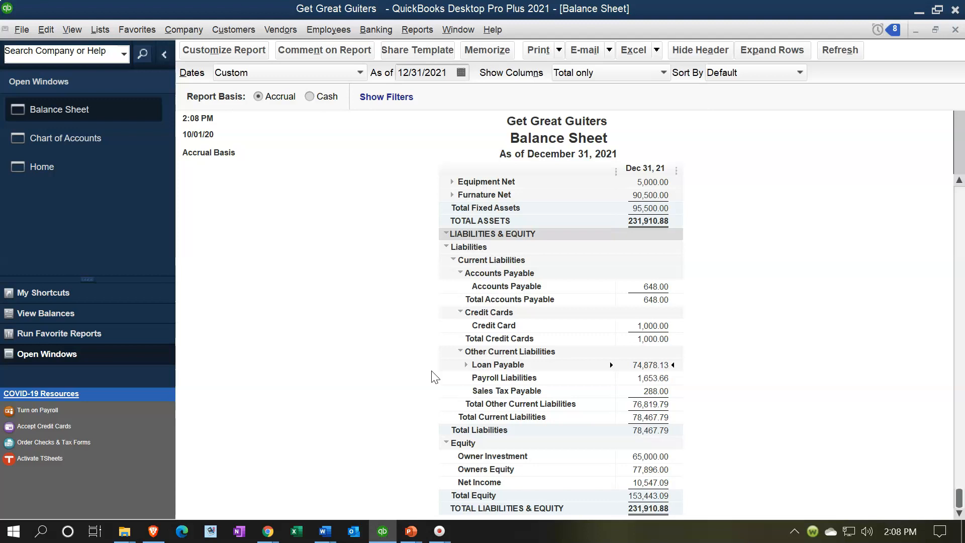
click(453, 379)
click(424, 379)
scroll(415, 258, up, 5)
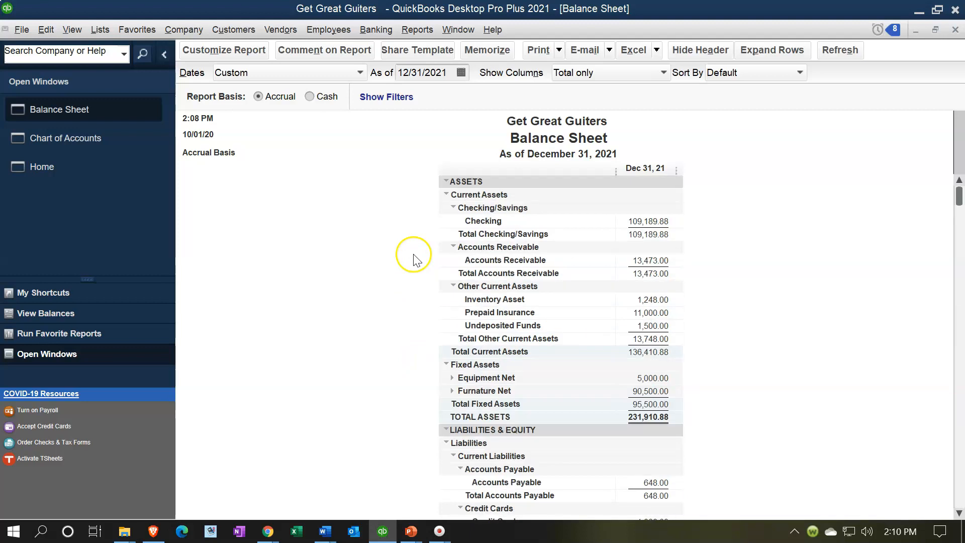
scroll(415, 257, down, 5)
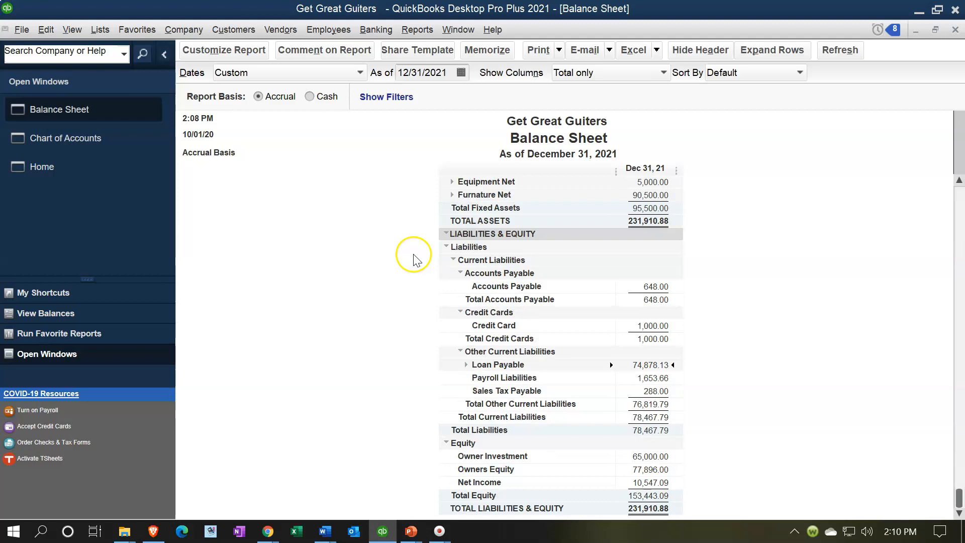